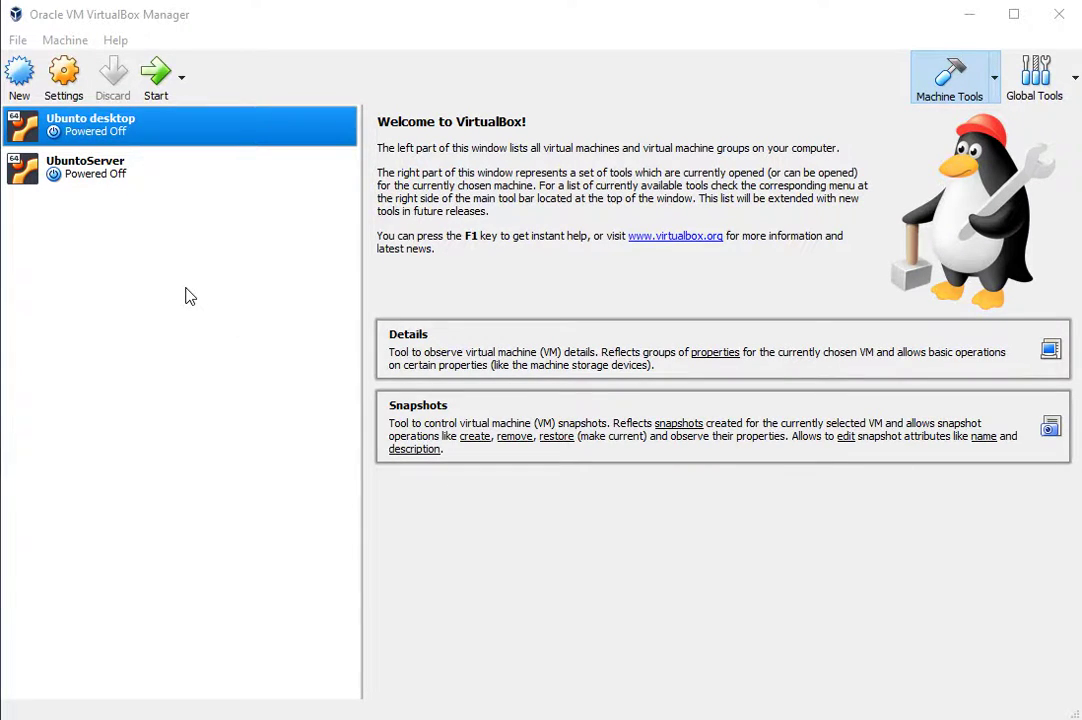
# Start a new Linux Ubuntu (64-bit) virtual machine named Ubuntu18 with 2048 MB of memory
pyautogui.click(19, 88)
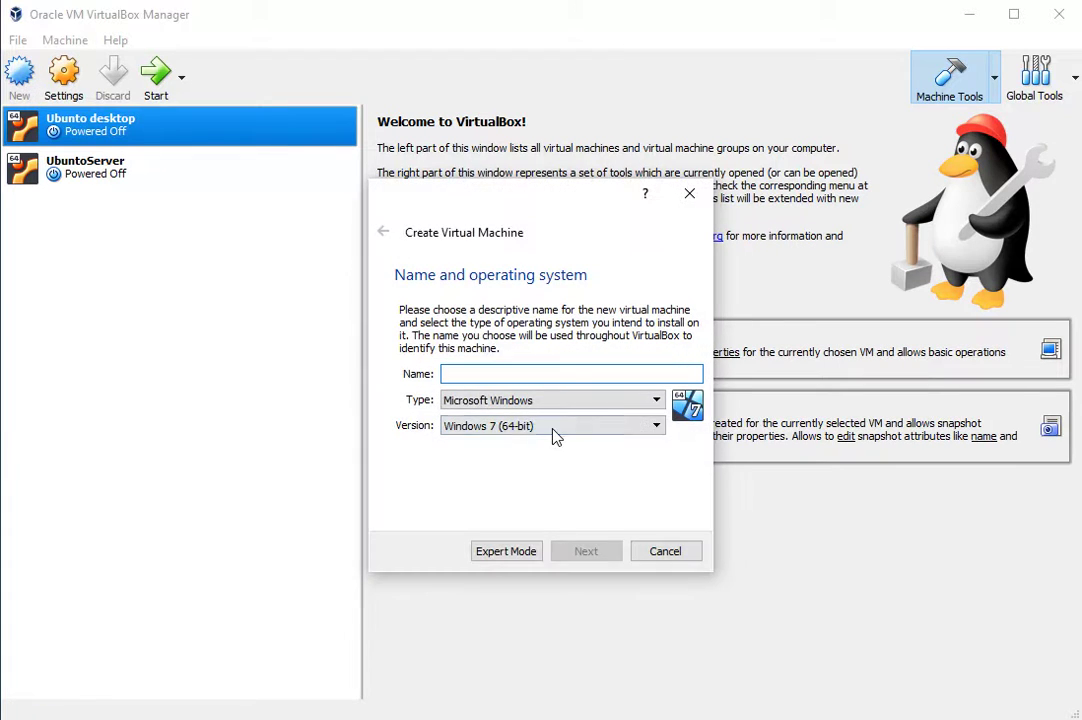
pyautogui.write('Ubuntu18')
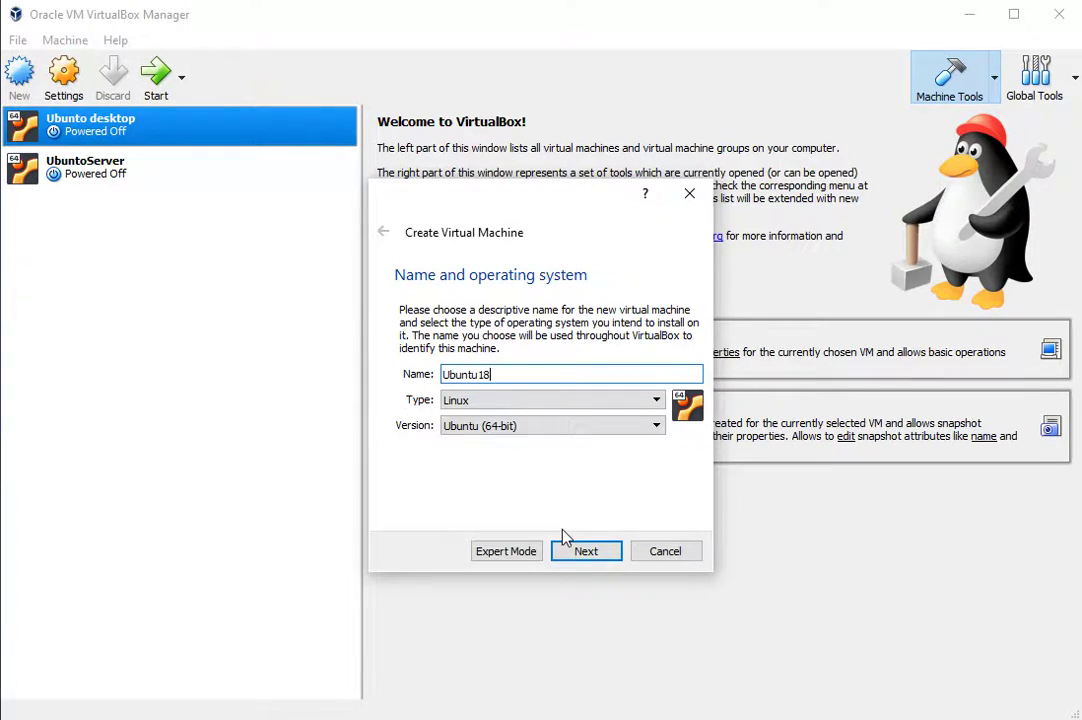
pyautogui.click(597, 566)
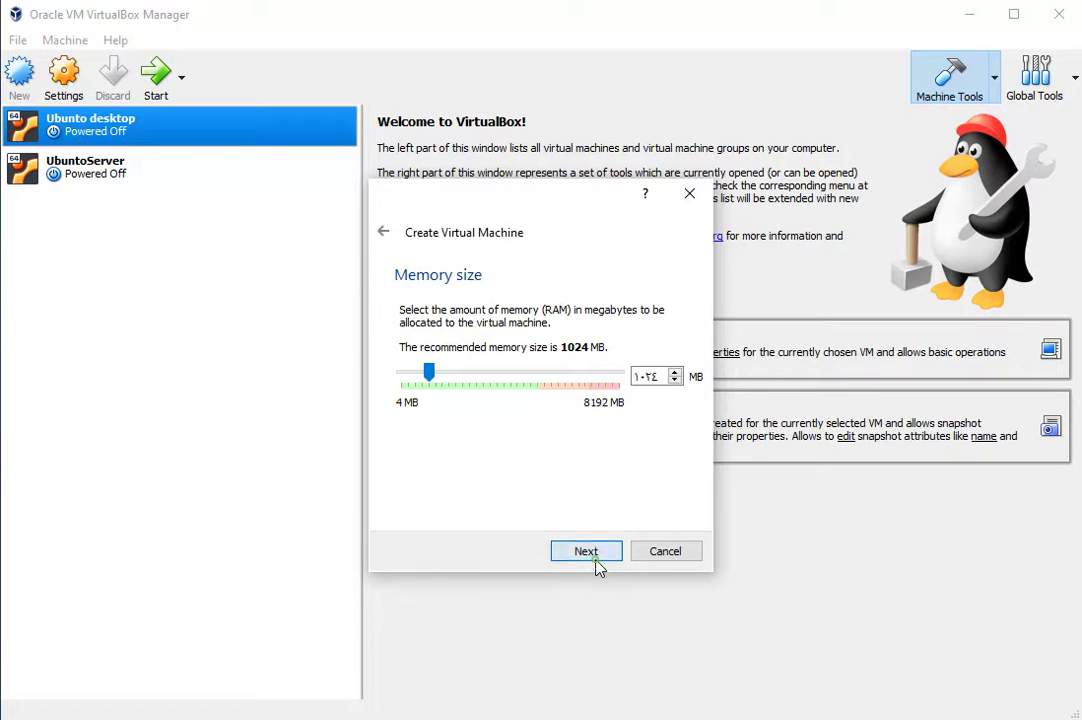
pyautogui.moveTo(432, 375); pyautogui.dragTo(462, 381)
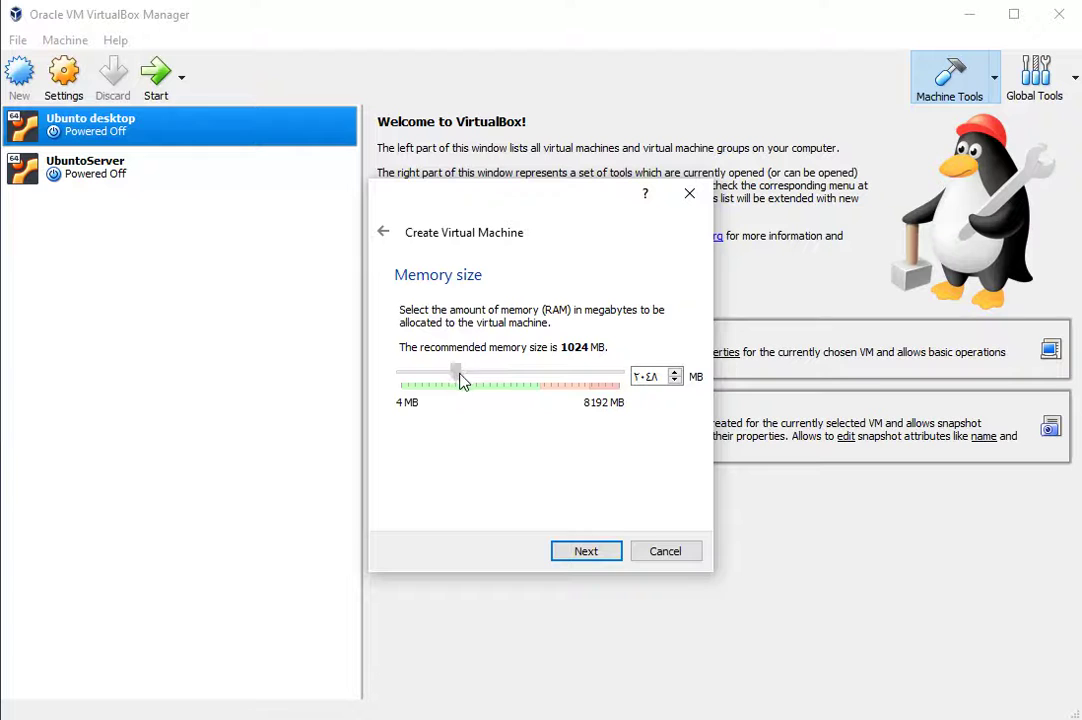
pyautogui.click(570, 550)
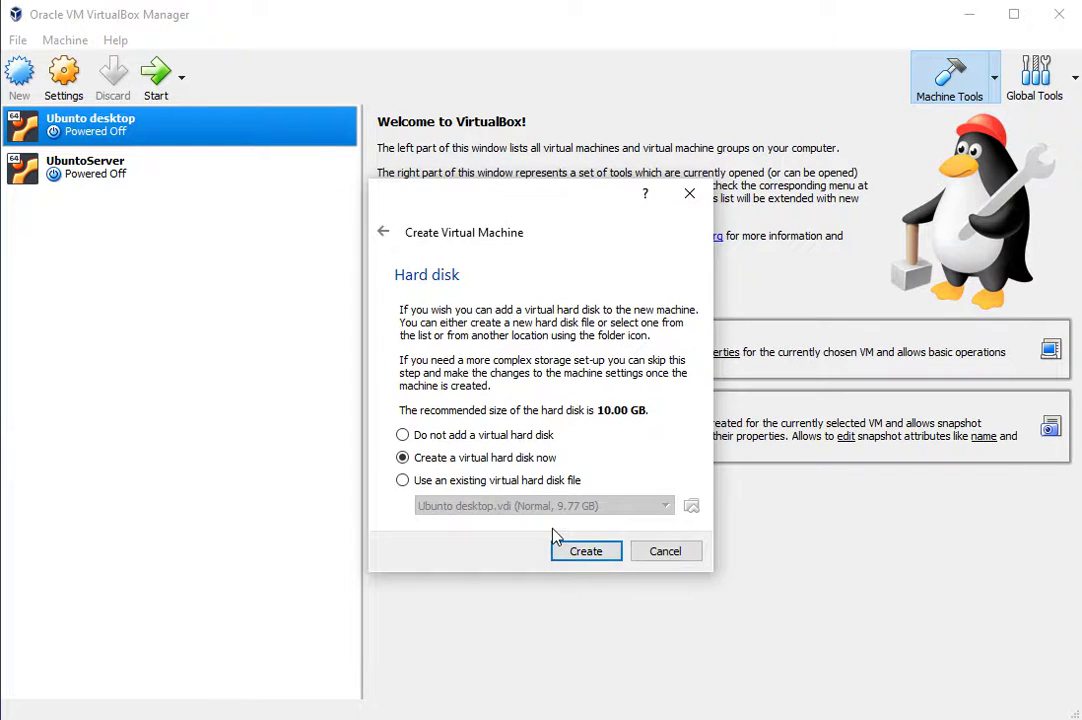
# Create a dynamically allocated 10 GB VDI virtual hard disk named Ubuntu18 for the new machine
pyautogui.click(570, 549)
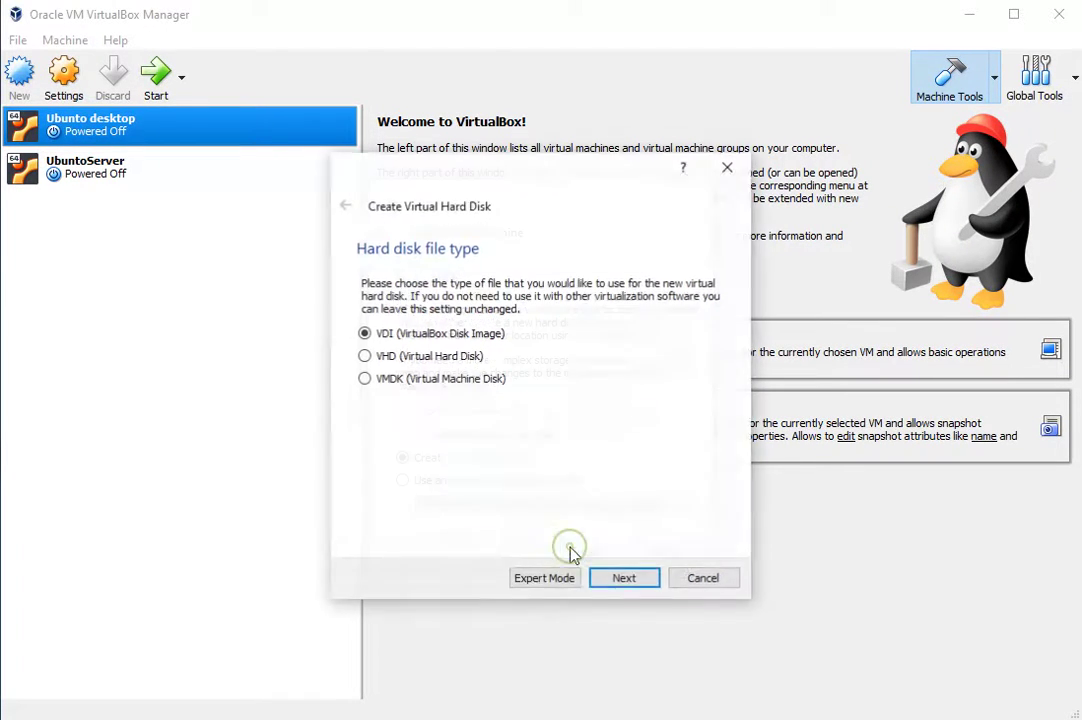
pyautogui.click(626, 580)
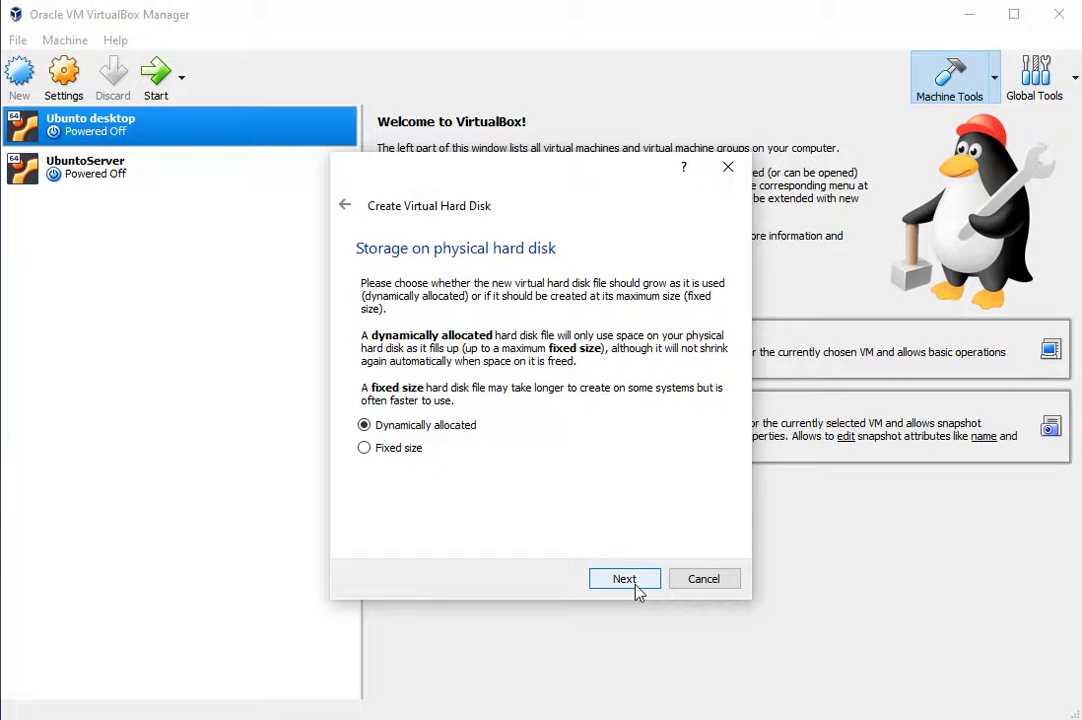
pyautogui.click(630, 582)
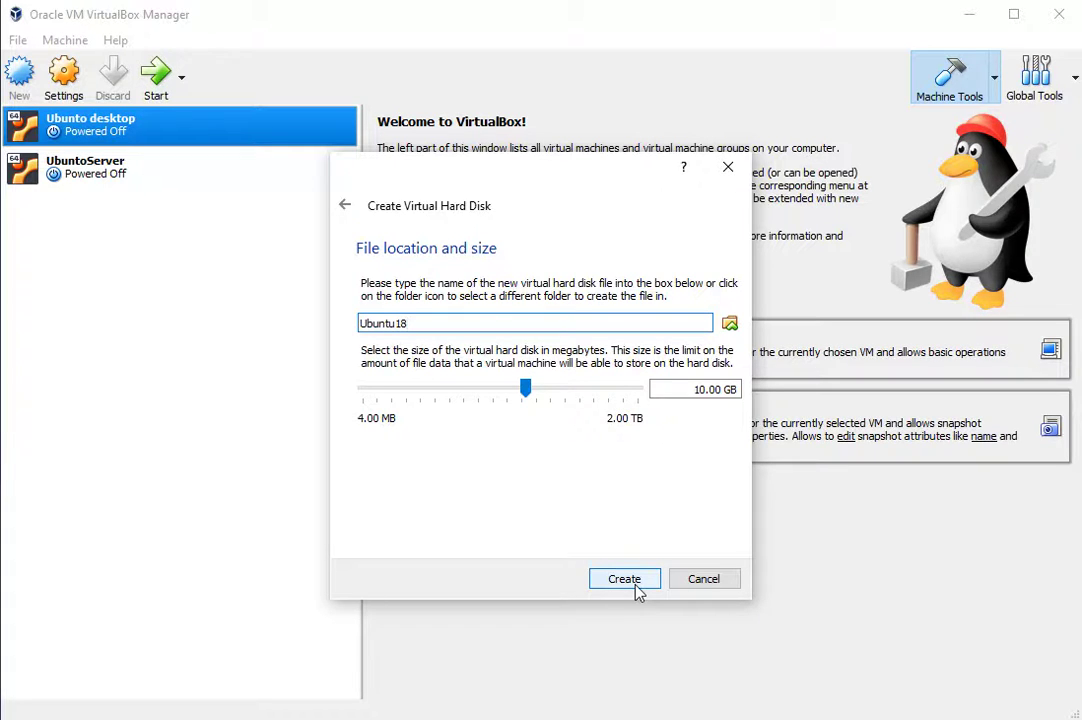
pyautogui.click(636, 588)
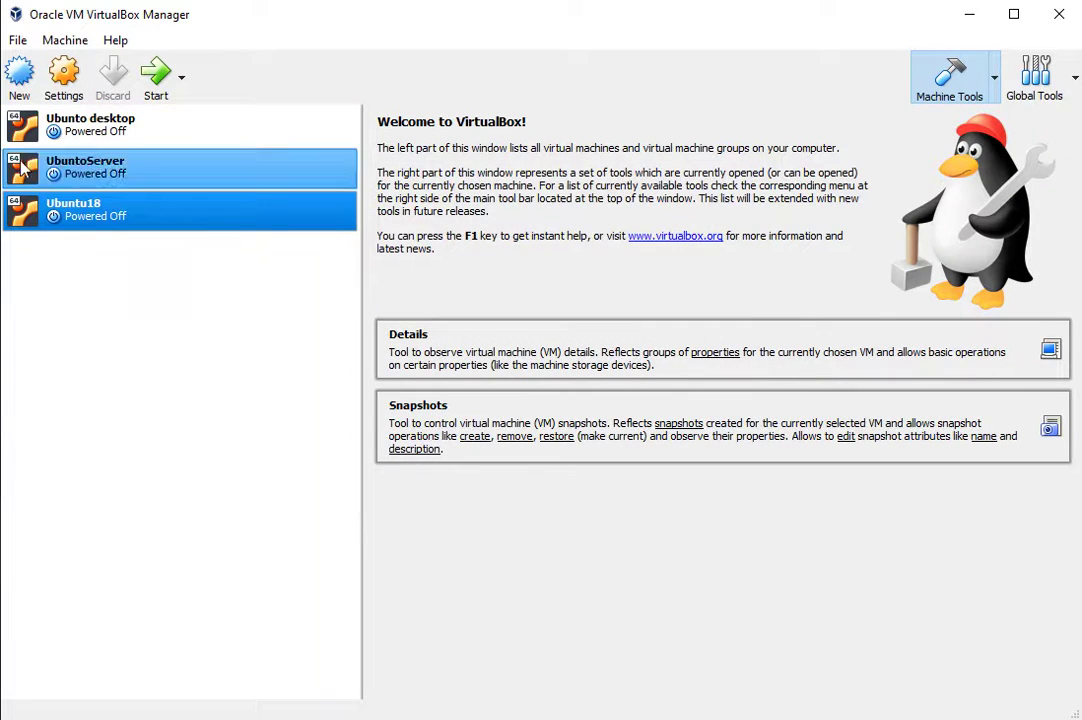
pyautogui.keyDown('ctrl'); pyautogui.click(47, 163); pyautogui.keyUp('ctrl')
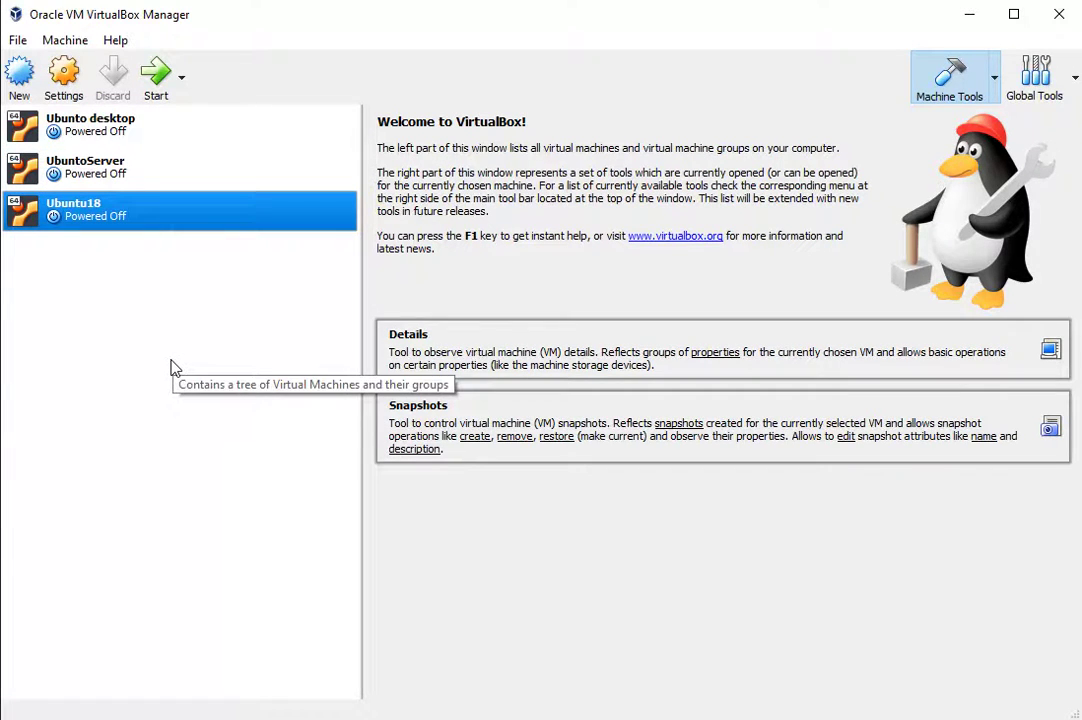
# Attach network Adapter 1 of the Ubuntu18 machine to Bridged Adapter and save the settings
pyautogui.click(66, 82)
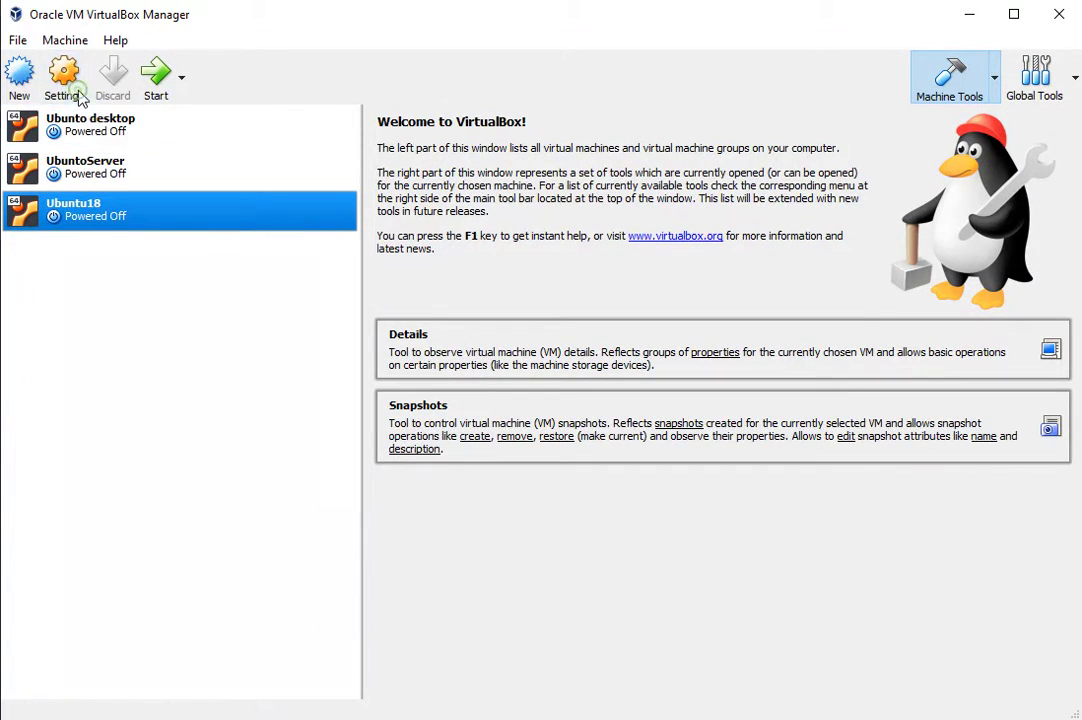
pyautogui.click(266, 340)
pyautogui.click(493, 270)
pyautogui.click(500, 321)
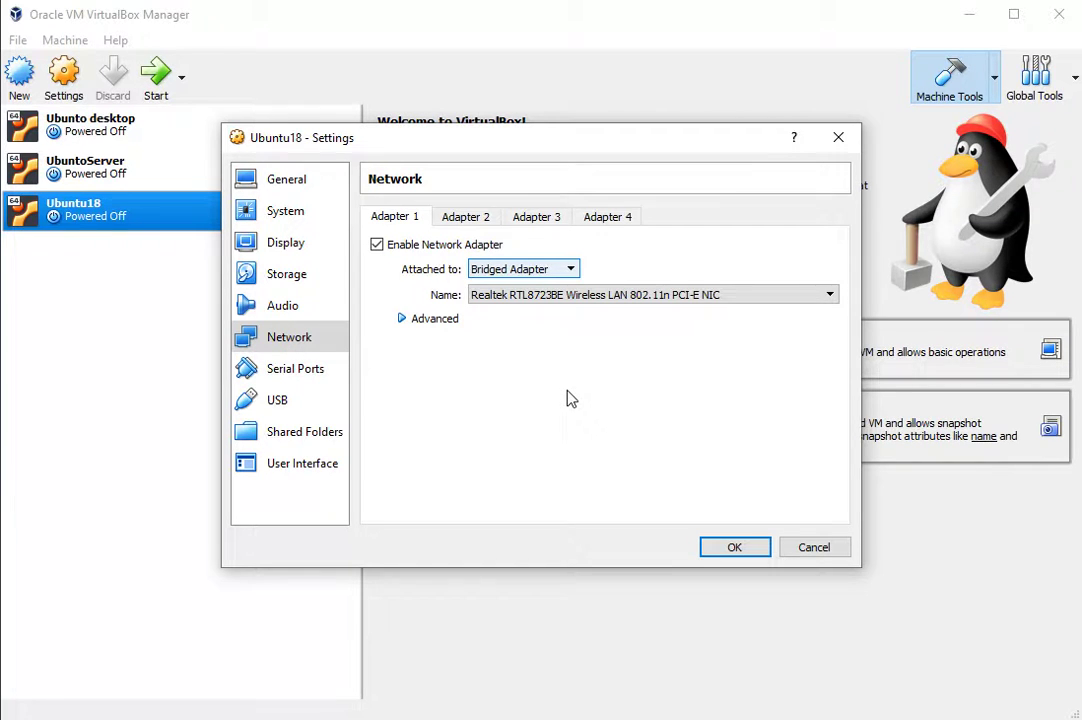
pyautogui.click(740, 549)
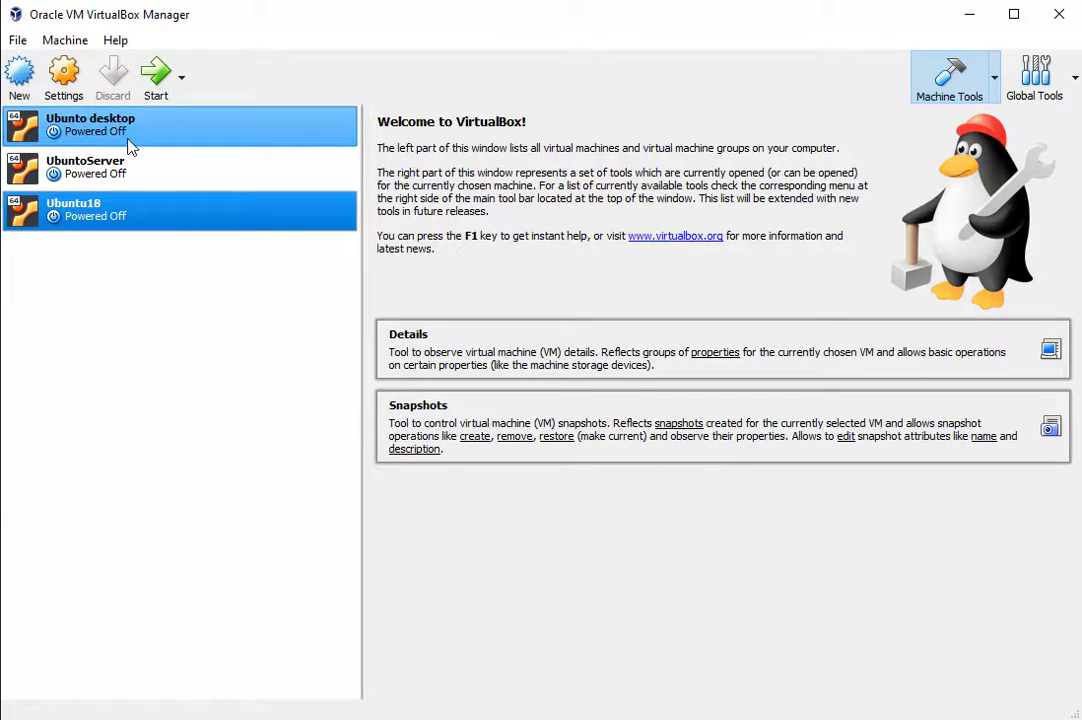
# Boot the Ubuntu18 machine with ubuntu-18.04.3-live-server-amd64.iso as its start-up disk
pyautogui.click(158, 78)
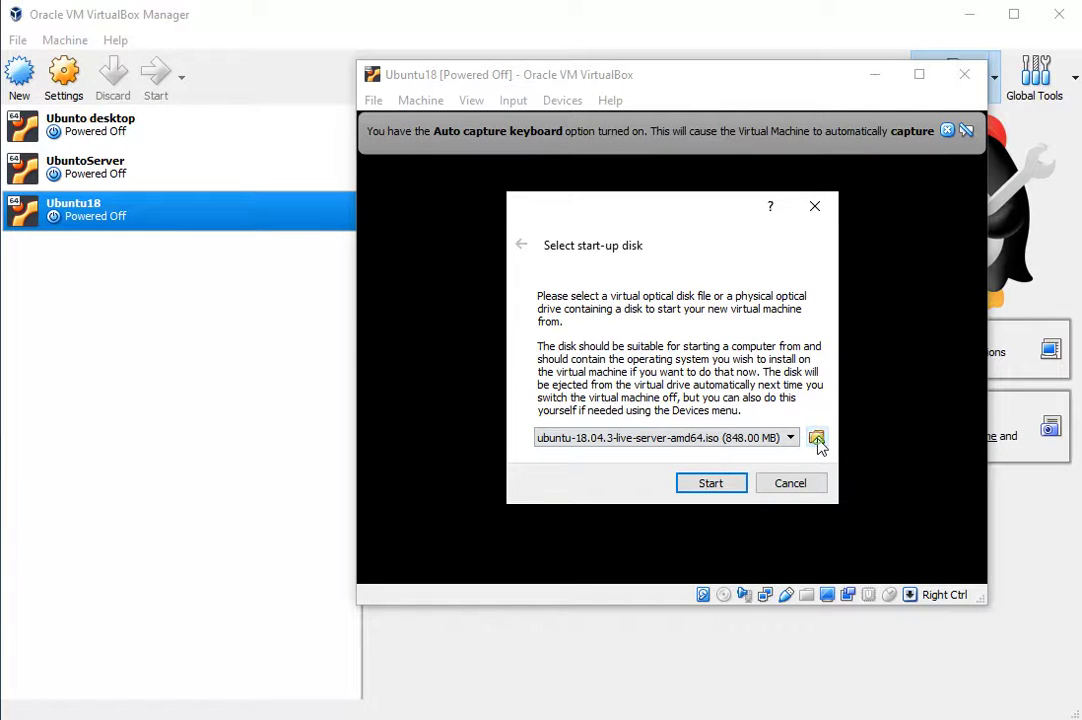
pyautogui.click(816, 437)
pyautogui.doubleClick(636, 333)
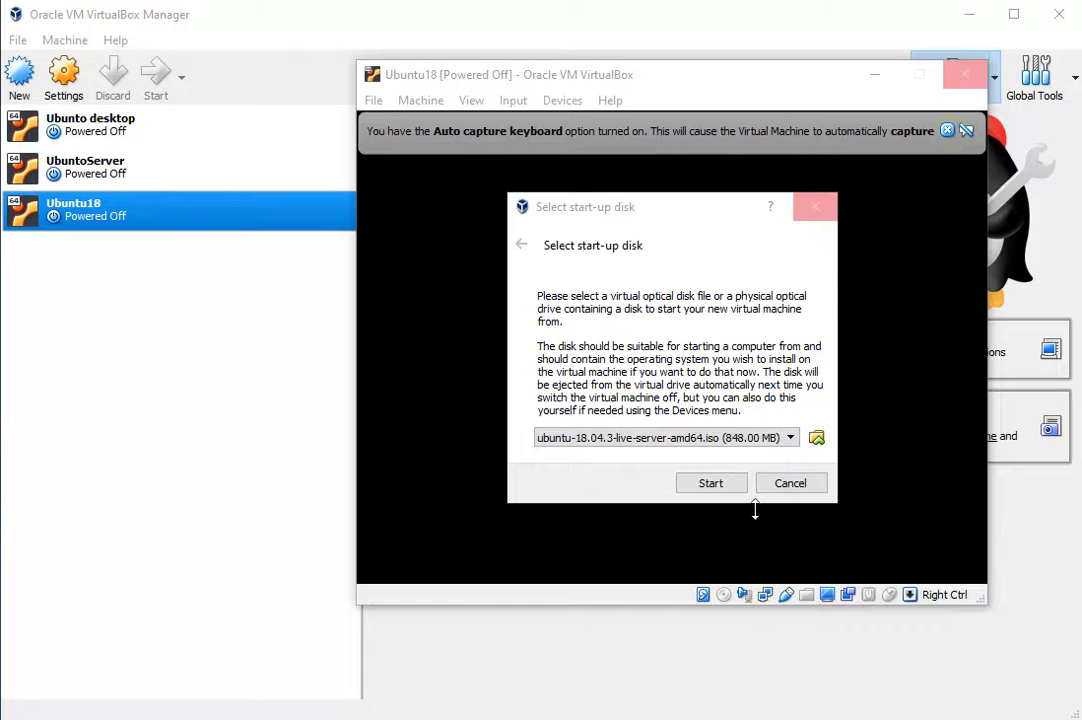
pyautogui.click(710, 483)
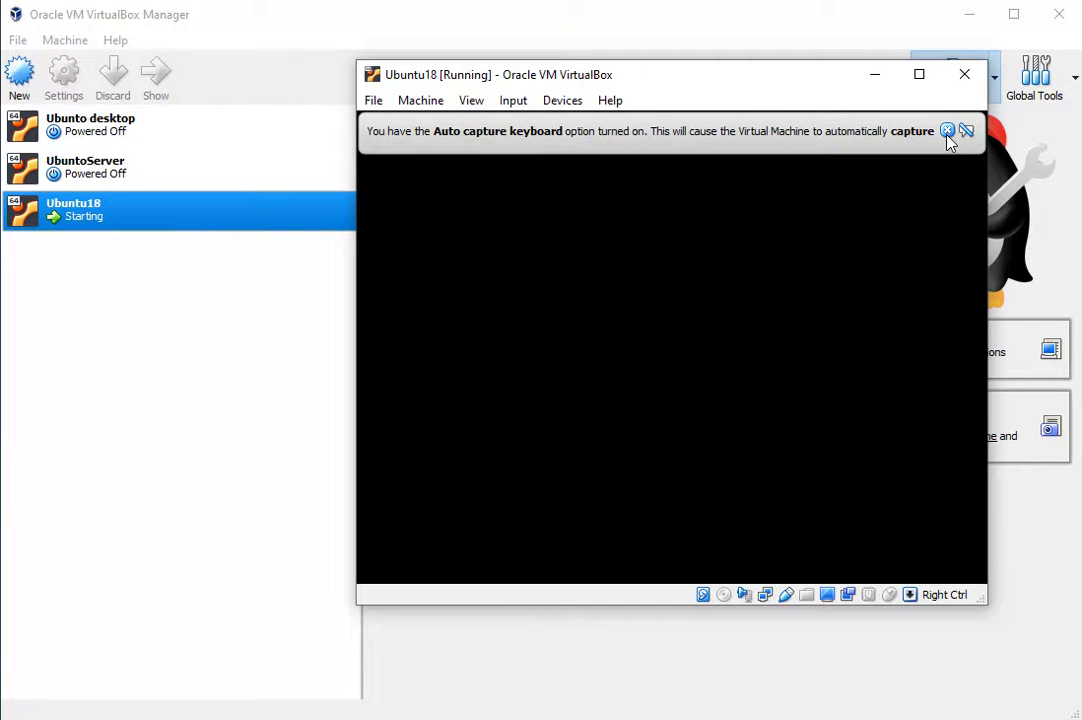
# Dismiss the keyboard capture and mouse integration notices and reposition the running machine's window
pyautogui.click(947, 131)
pyautogui.moveTo(747, 84); pyautogui.dragTo(623, 79)
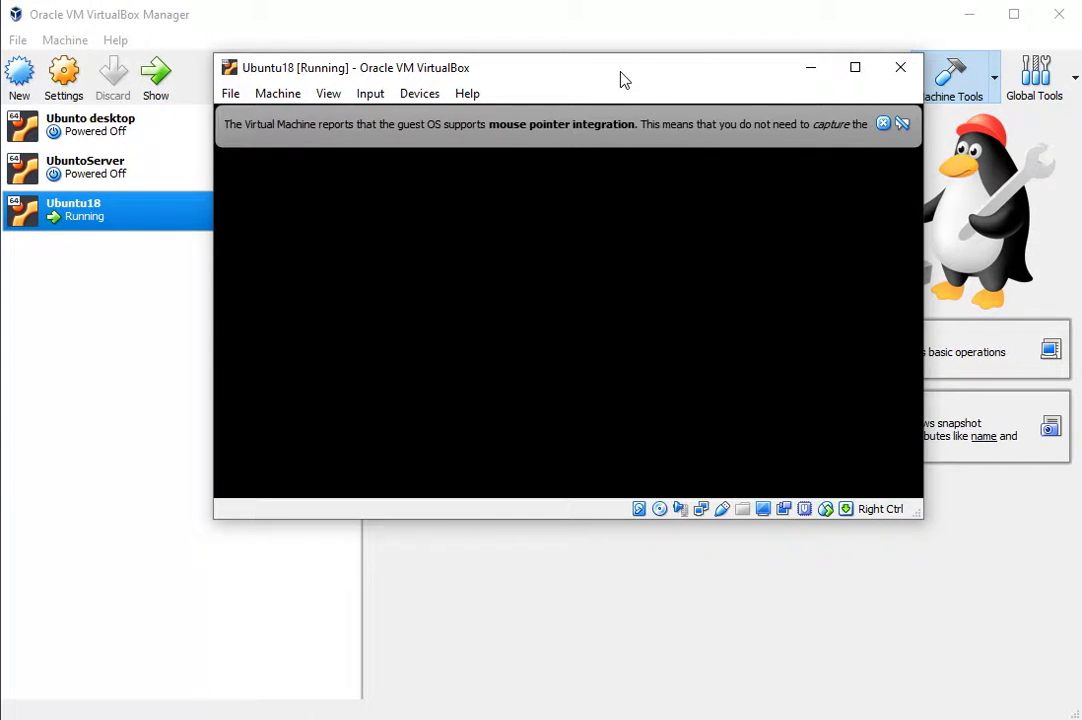
pyautogui.click(885, 124)
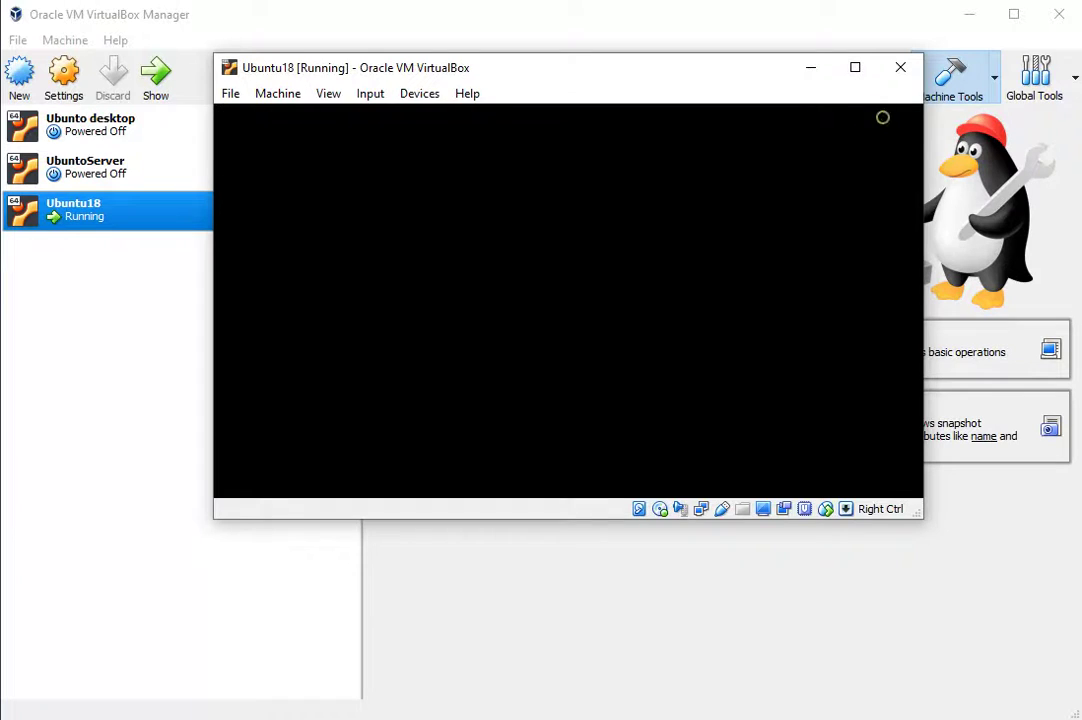
pyautogui.moveTo(693, 80); pyautogui.dragTo(675, 188)
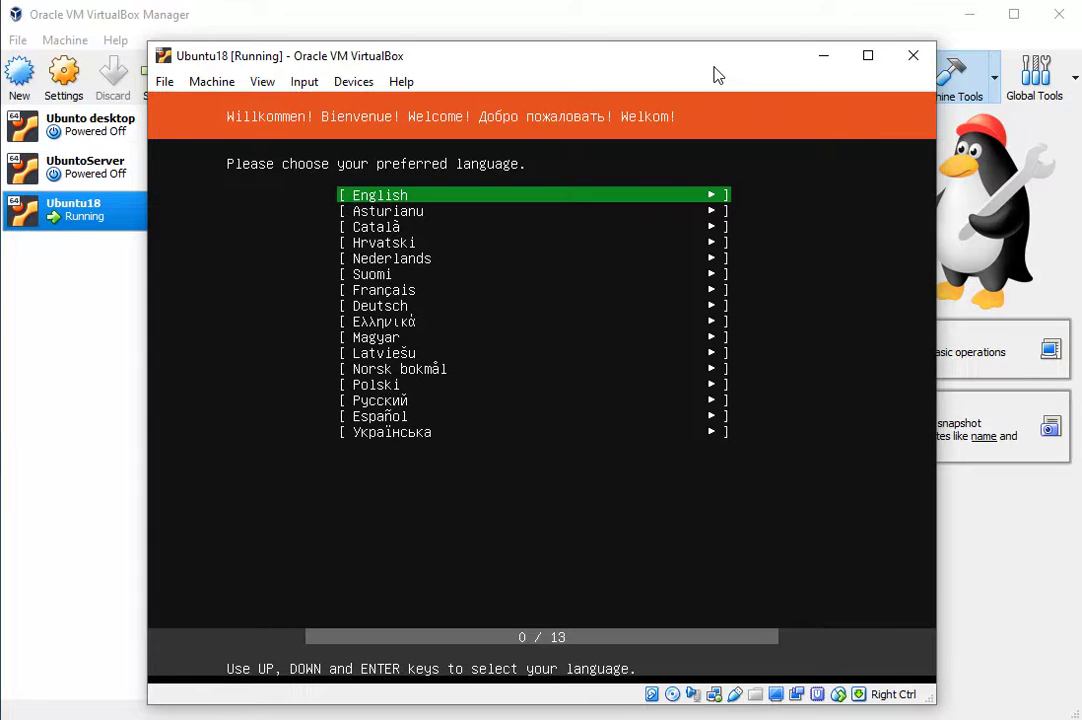
# Choose English as the installer language and accept the default keyboard, network, proxy and archive mirror settings
pyautogui.press('Return')
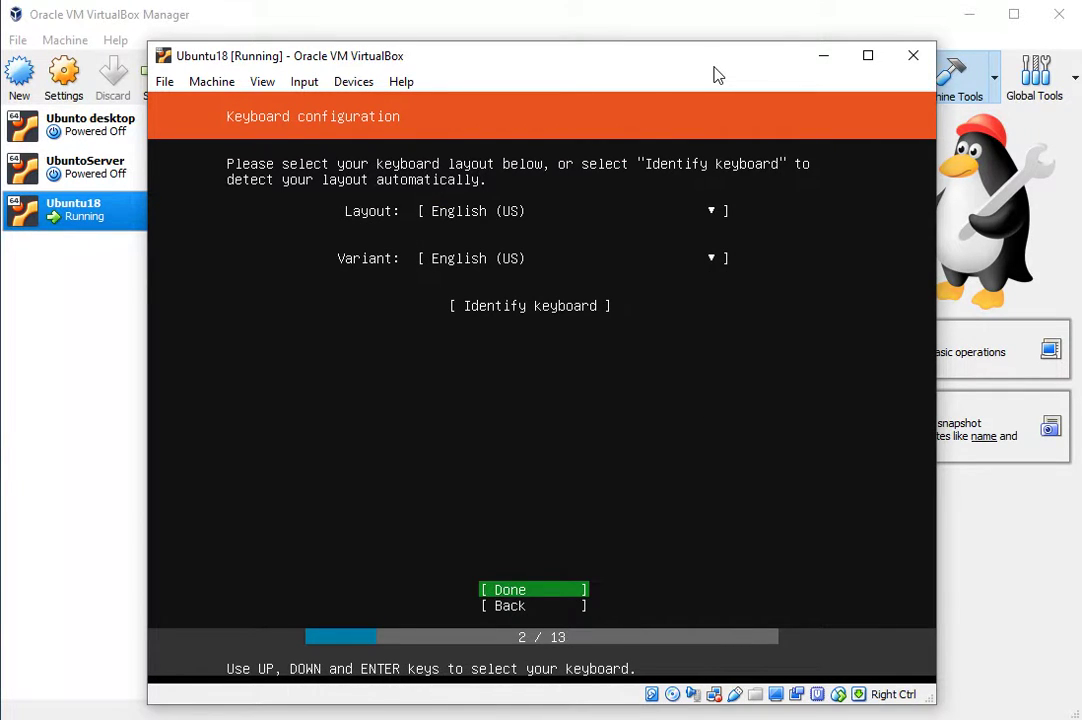
pyautogui.press('Return')
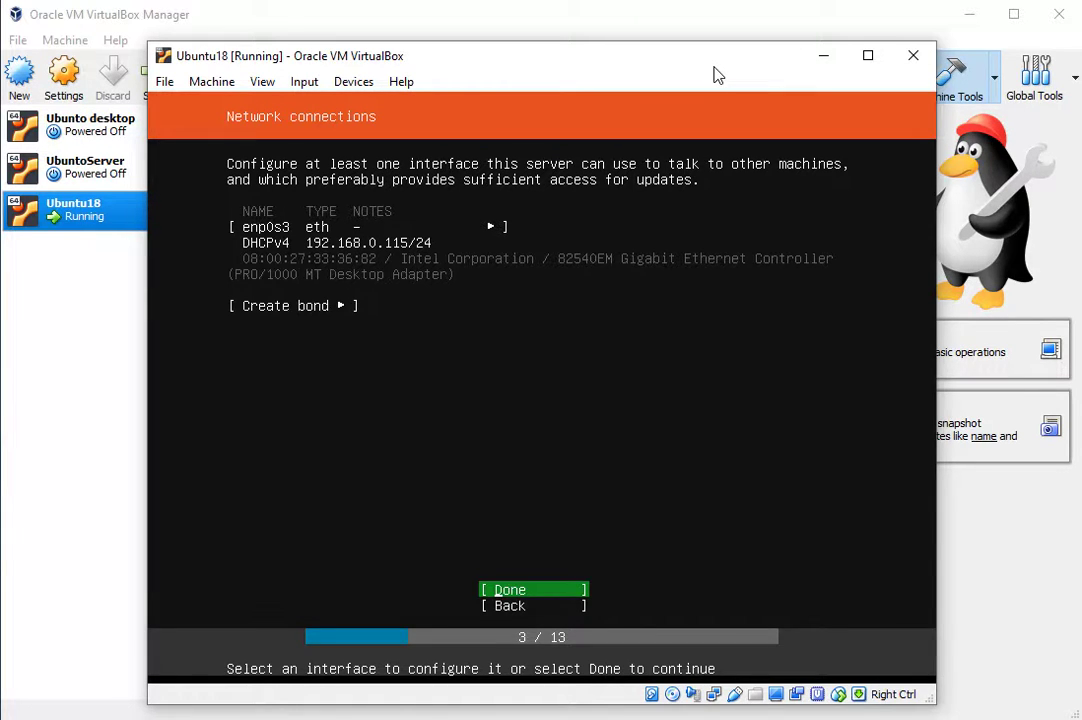
pyautogui.press('Return')
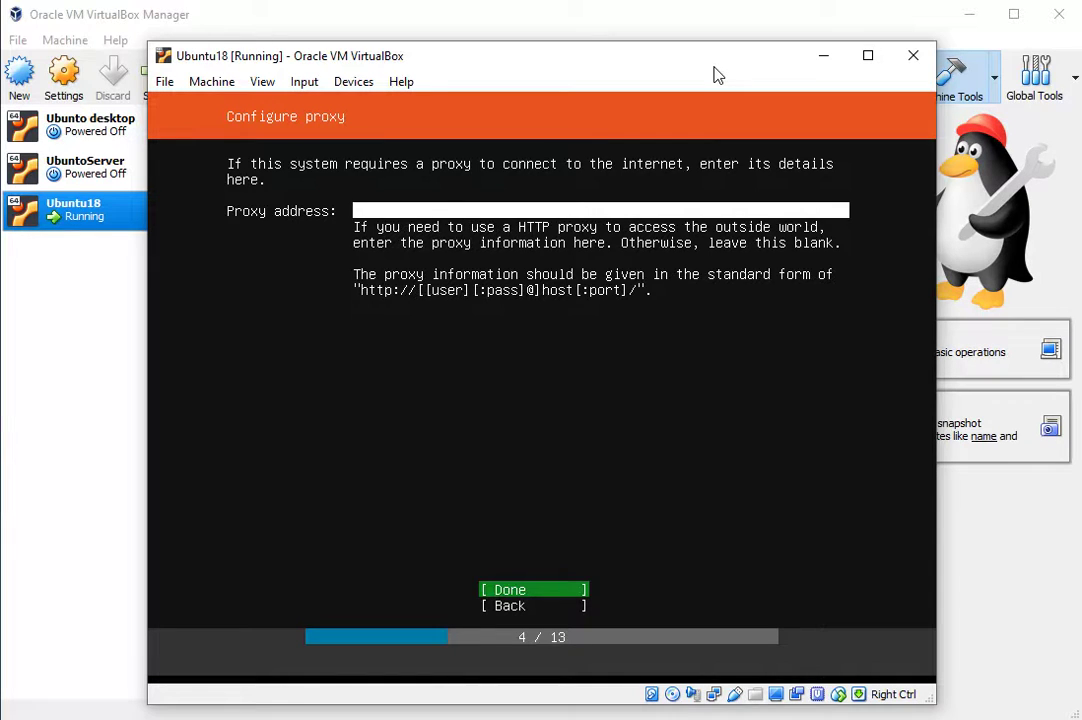
pyautogui.press('Return')
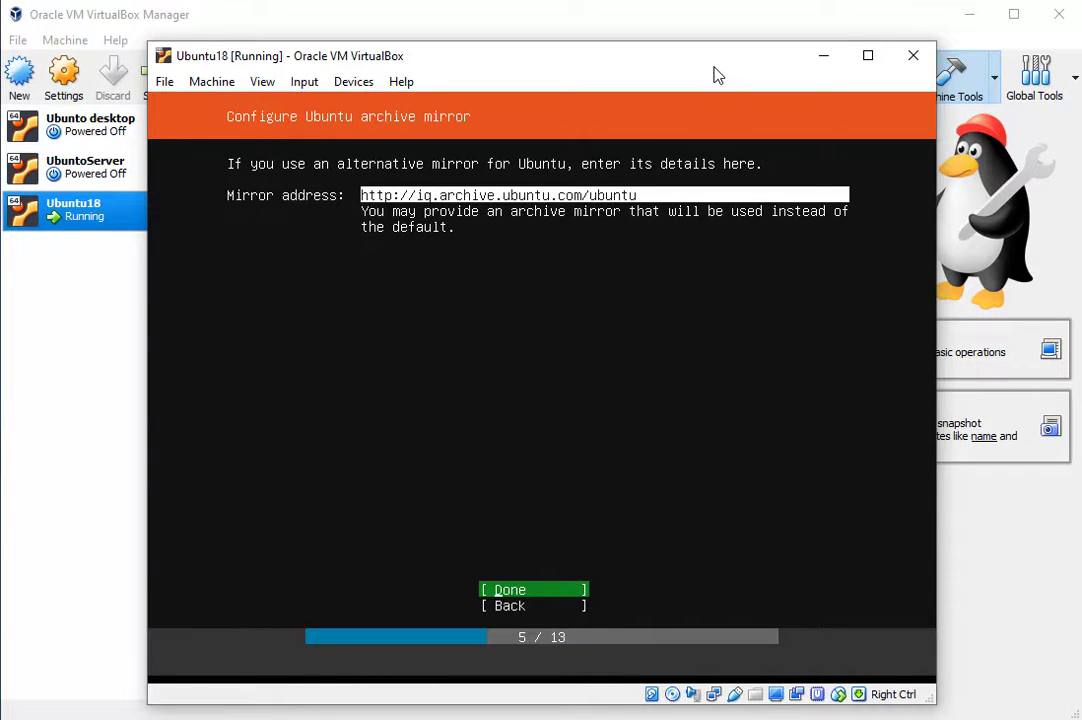
pyautogui.press('Return')
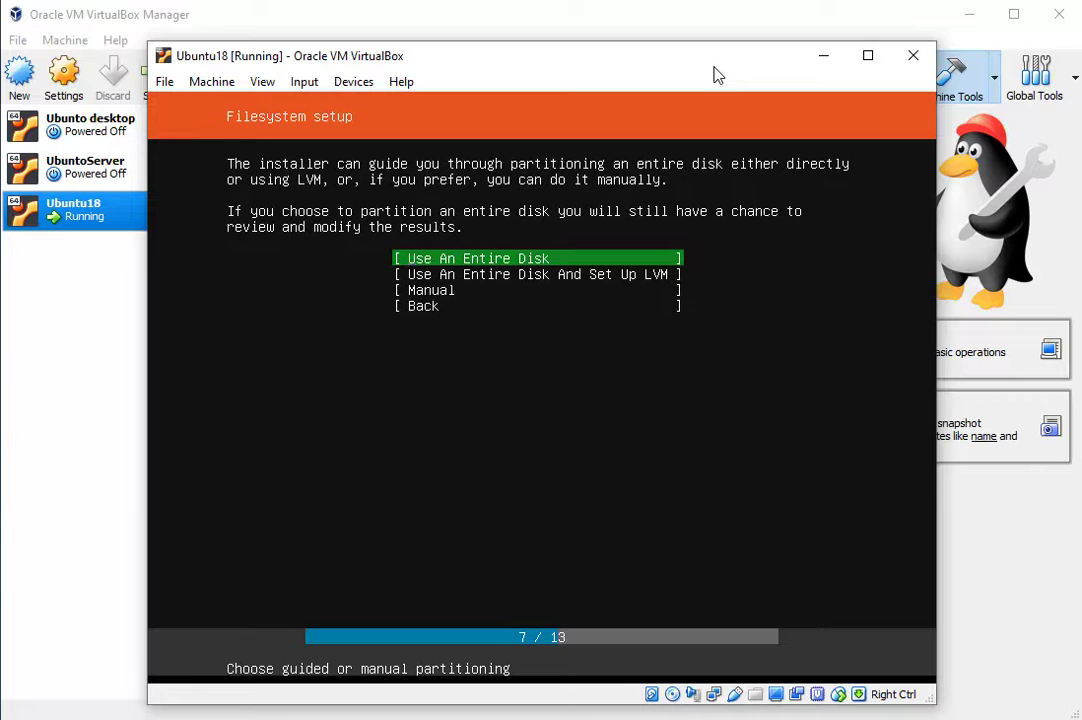
# Set up the filesystem with Use An Entire Disk on the VBOX local disk and confirm the destructive action to begin installing
pyautogui.press('Down')
pyautogui.press('Down')
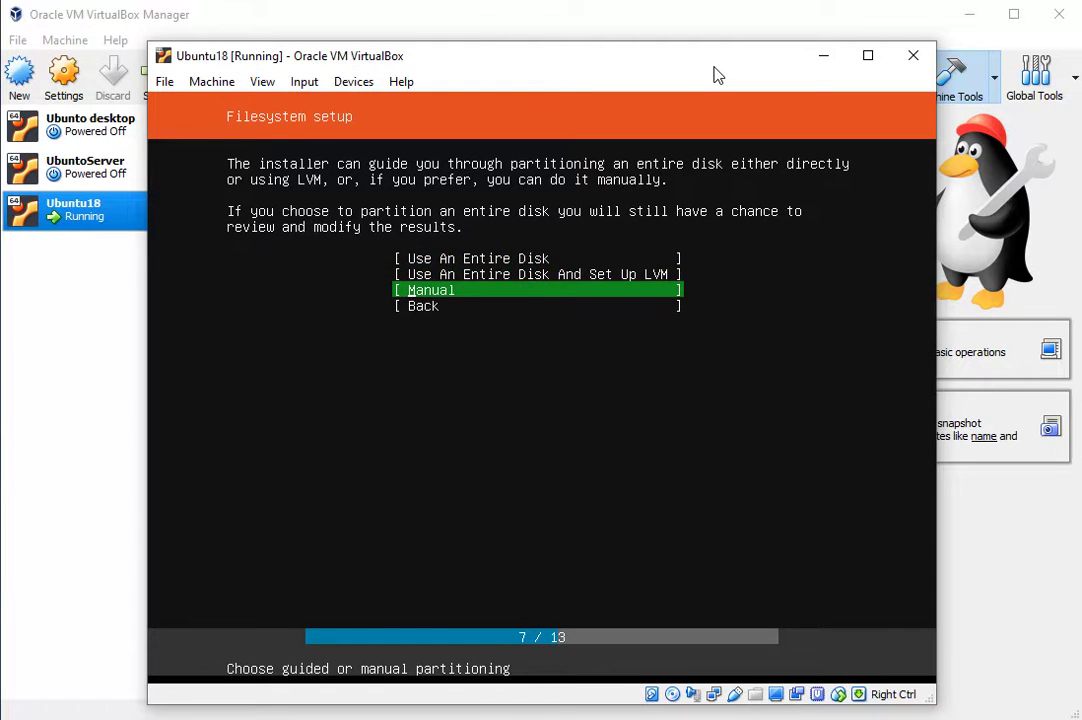
pyautogui.press('Up')
pyautogui.press('Up')
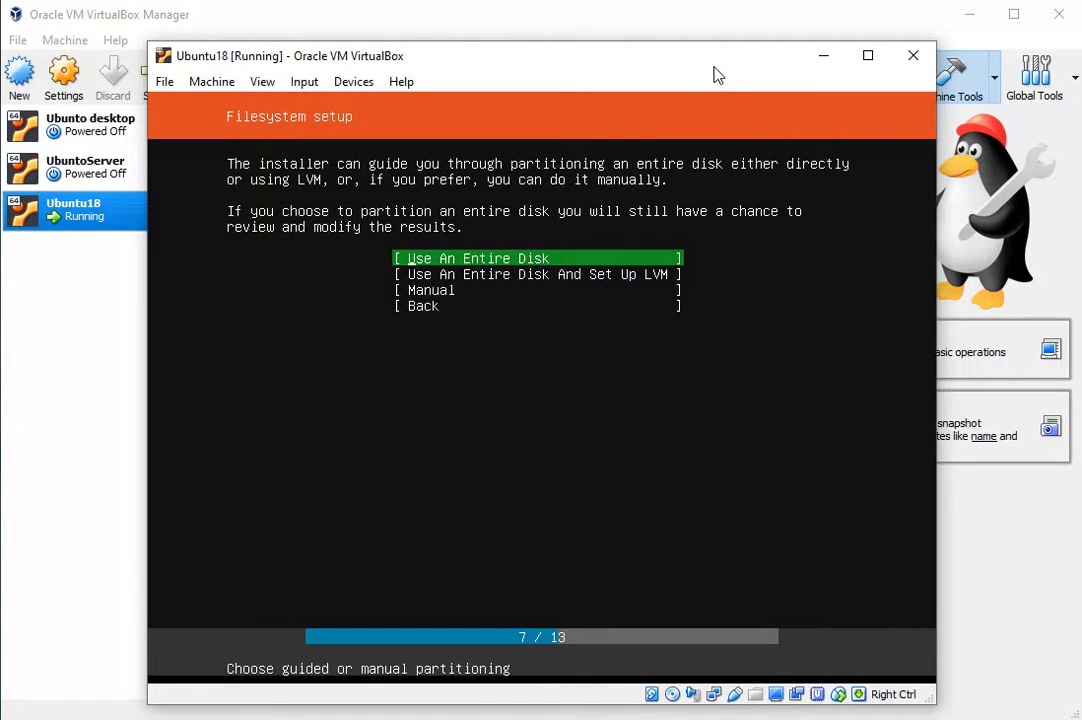
pyautogui.press('Return')
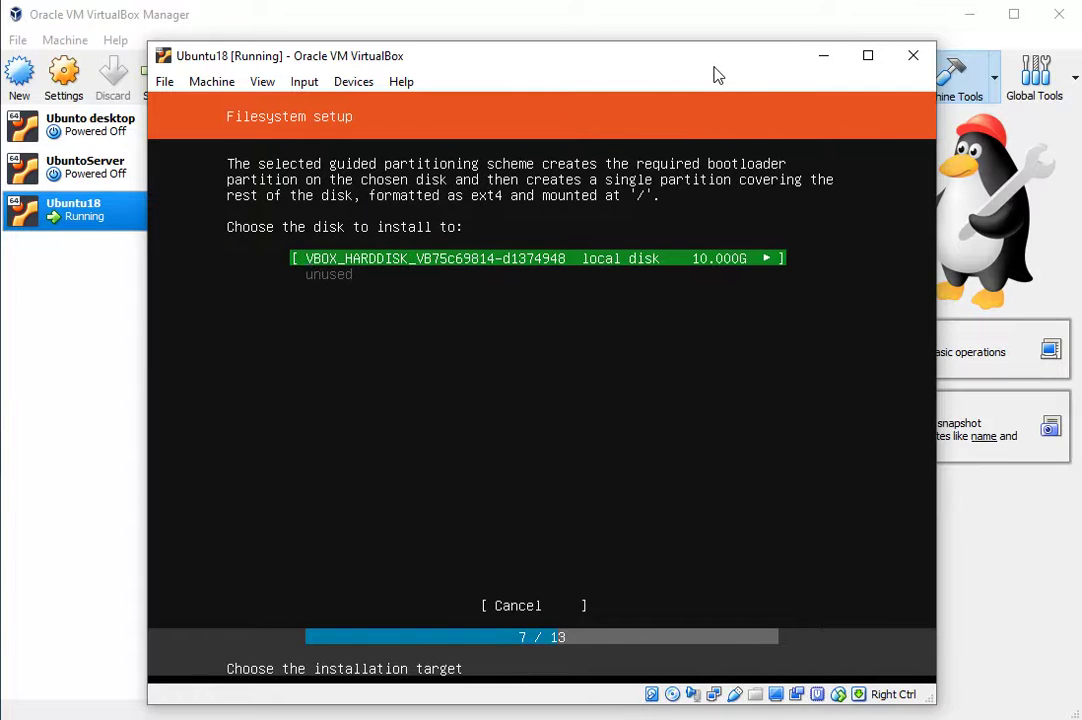
pyautogui.press('Return')
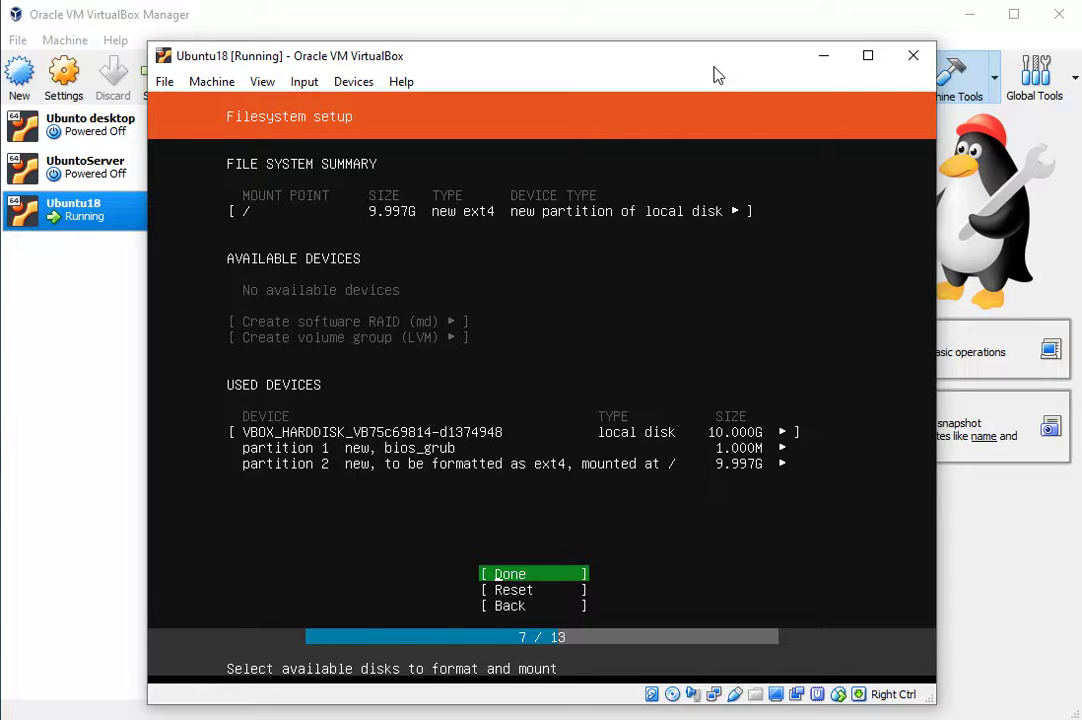
pyautogui.press('Return')
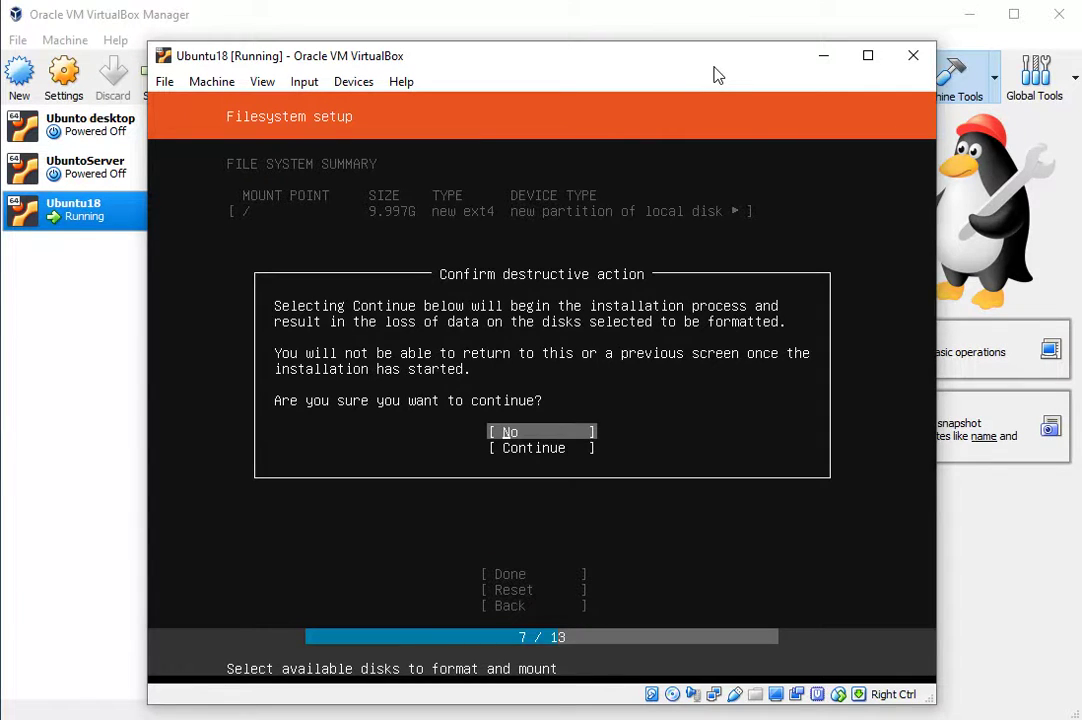
pyautogui.press('Down')
pyautogui.press('Return')
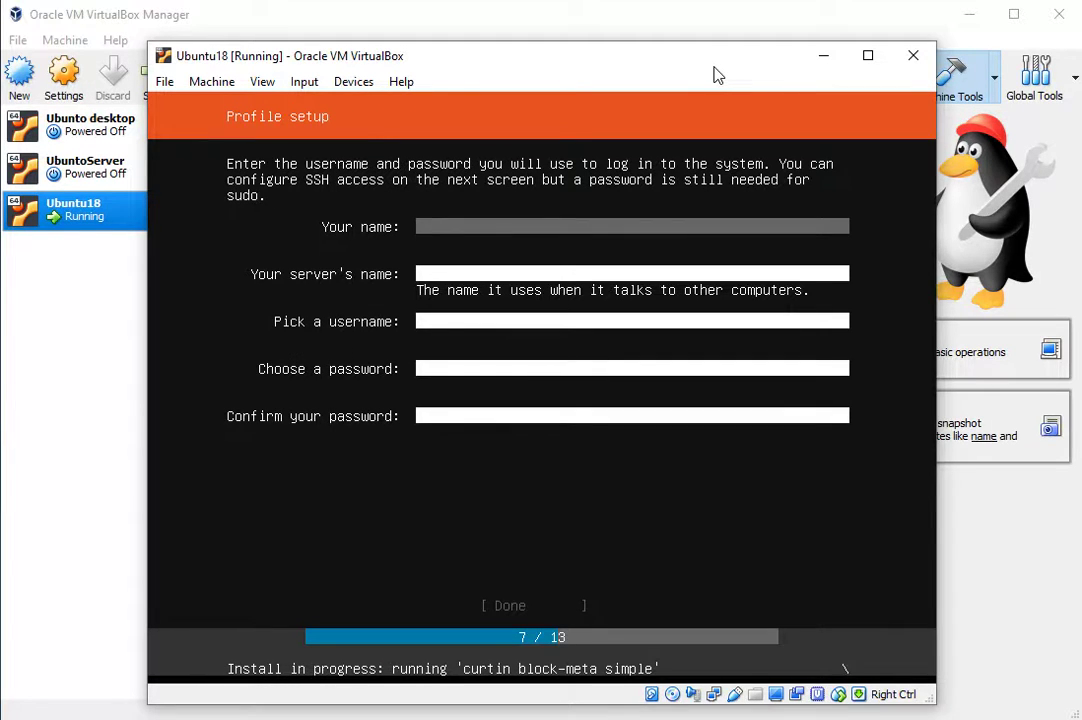
# Complete the profile setup with name ubuntu18, server name ub18, the account username, and the account password entered and confirmed
pyautogui.write('ubuntu18')
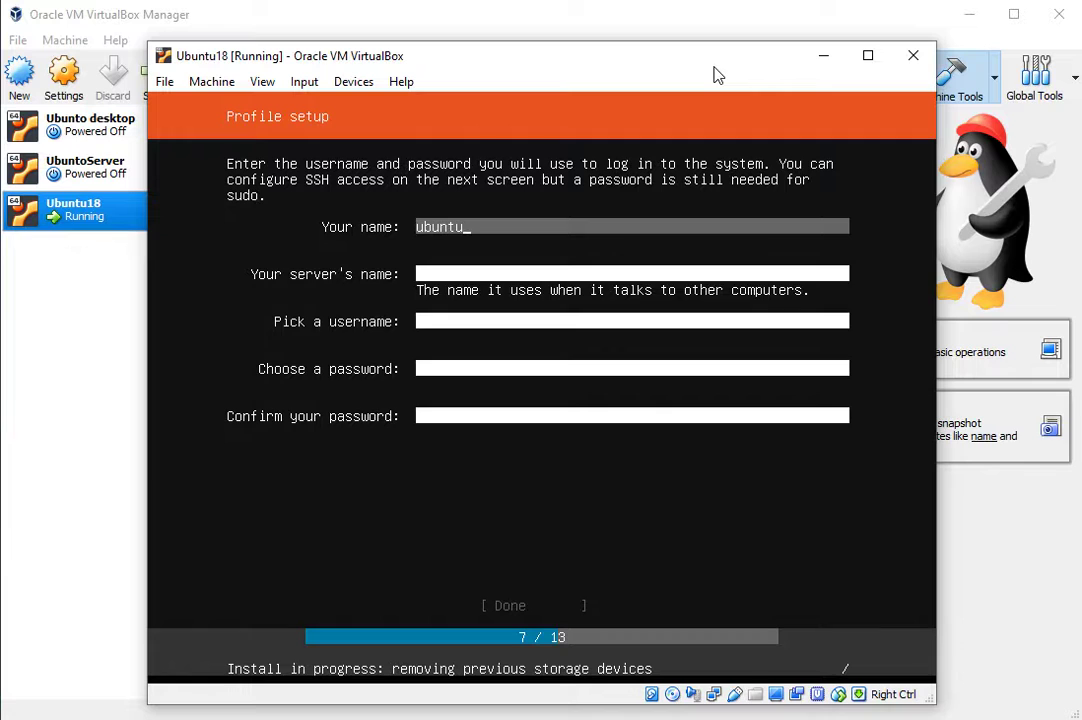
pyautogui.press('Tab')
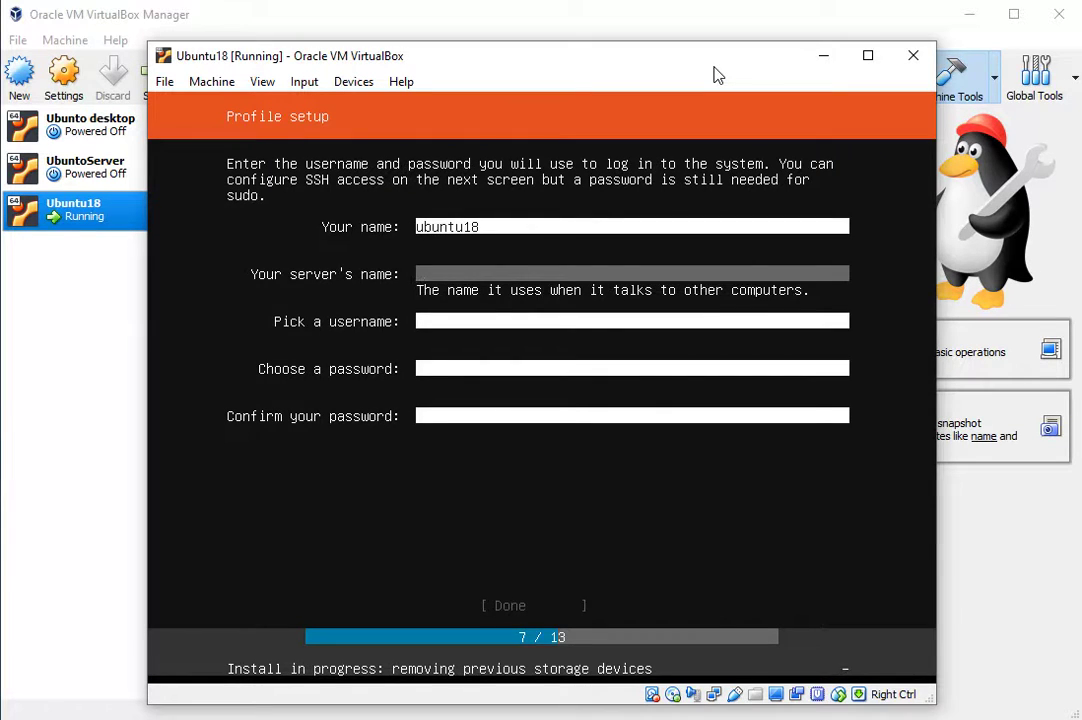
pyautogui.write('ub18')
pyautogui.press('Tab')
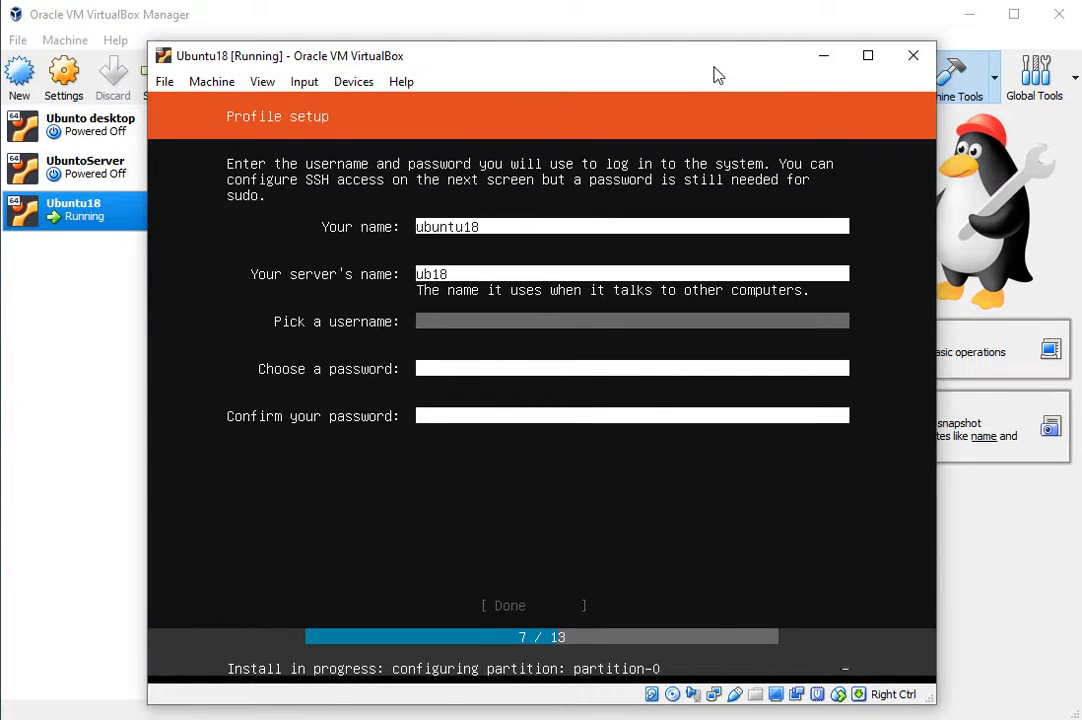
pyautogui.write('jafar')
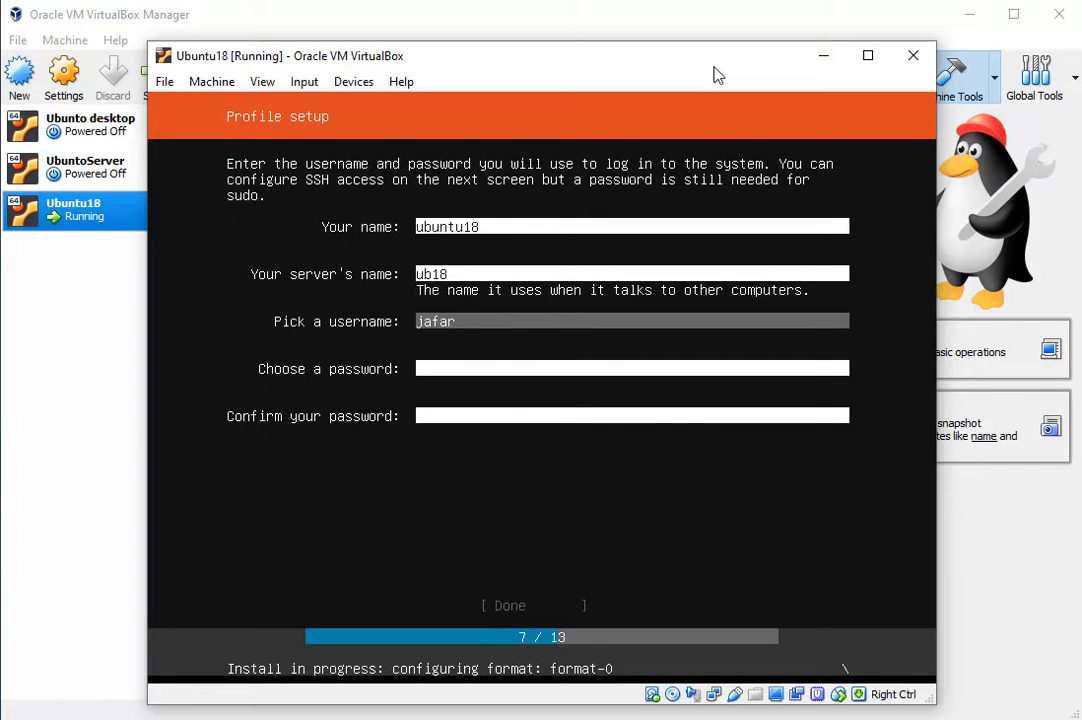
pyautogui.press('Tab')
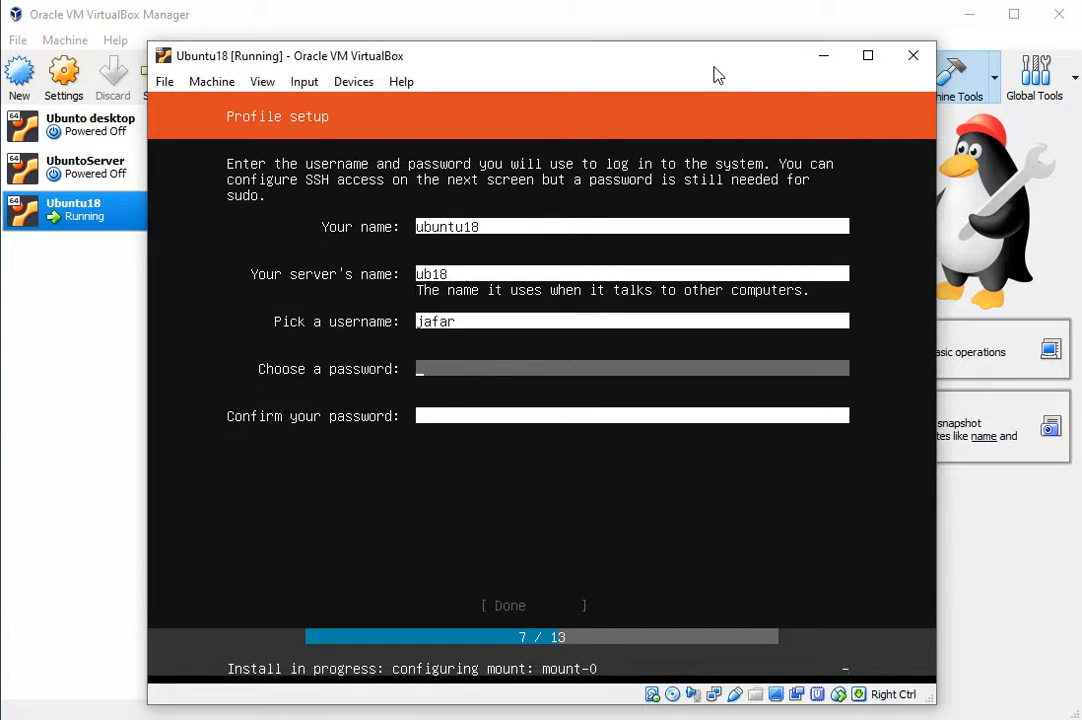
pyautogui.write('*****')
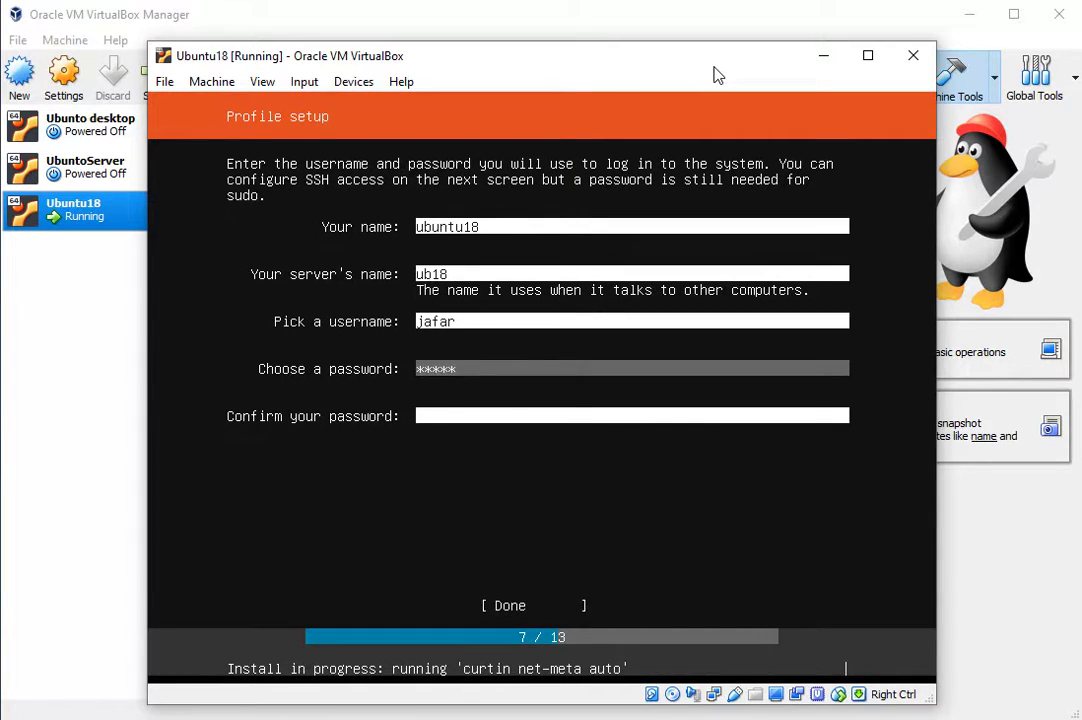
pyautogui.press('Tab')
pyautogui.write('*****')
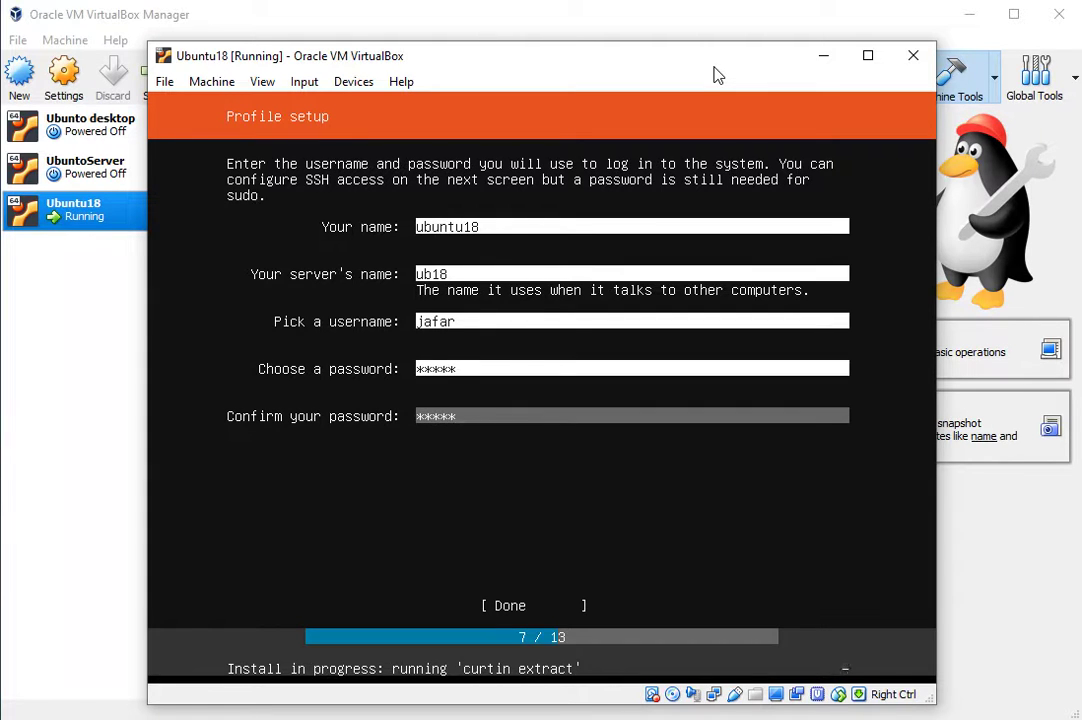
pyautogui.press('Tab')
pyautogui.press('Return')
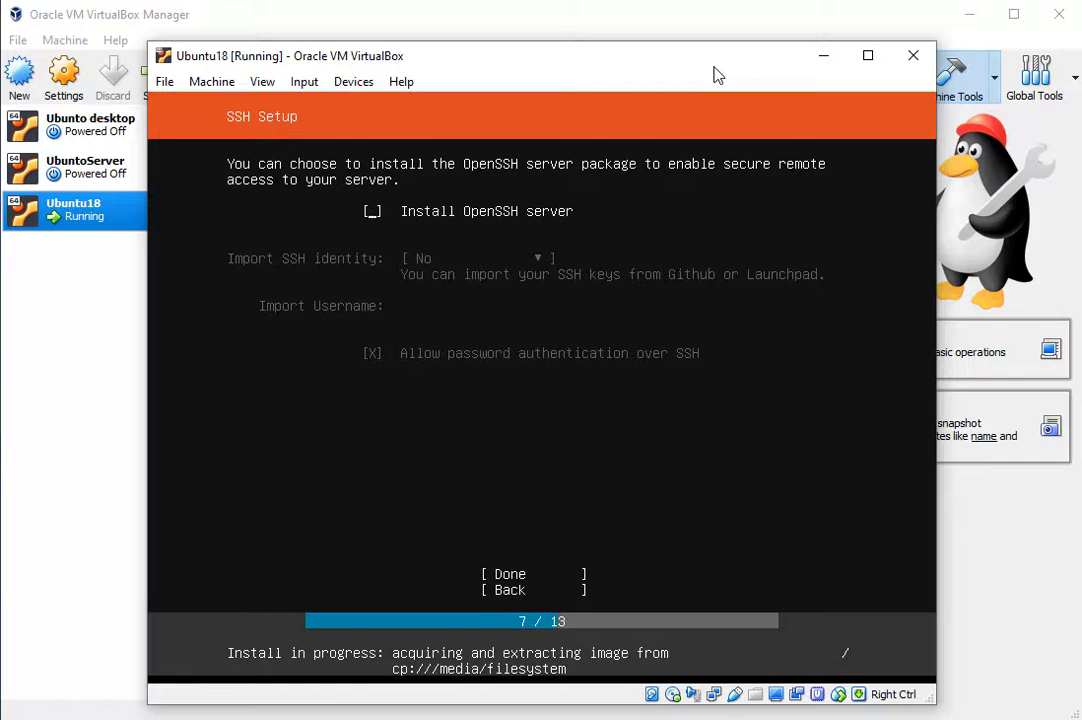
# Enable Install OpenSSH server, keep the SSH identity import at No, and accept the SSH setup
pyautogui.press('space')
pyautogui.press('space')
pyautogui.press('Tab')
pyautogui.hotkey('shift', 'Tab')
pyautogui.press('space')
pyautogui.press('Tab')
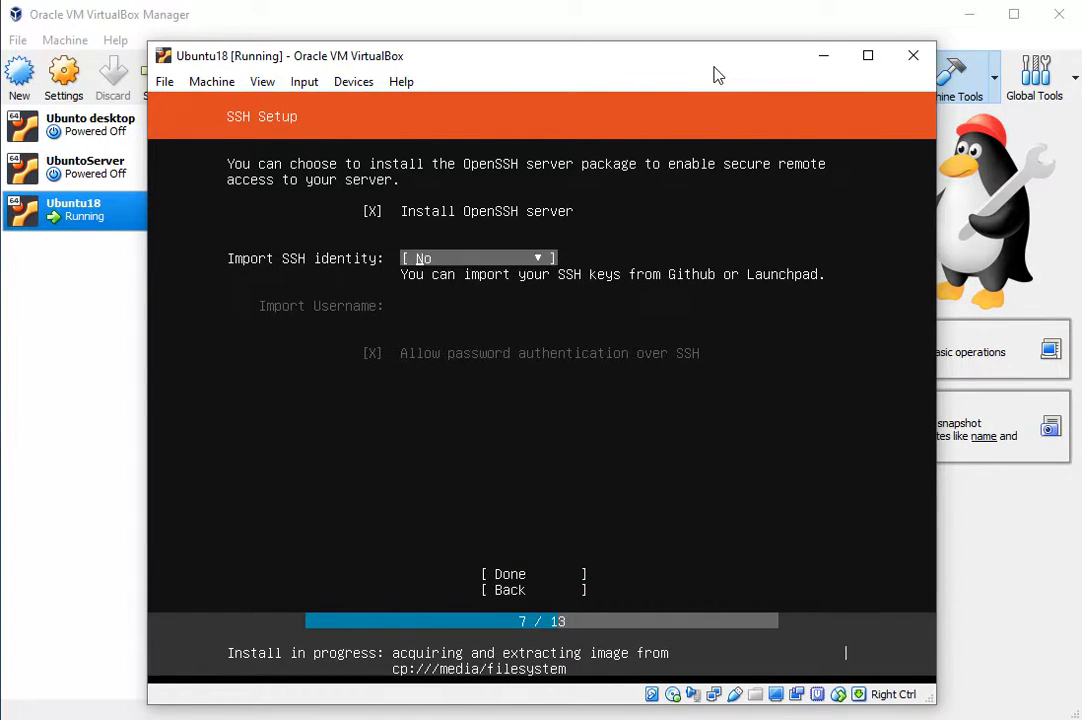
pyautogui.press('Tab')
pyautogui.press('Return')
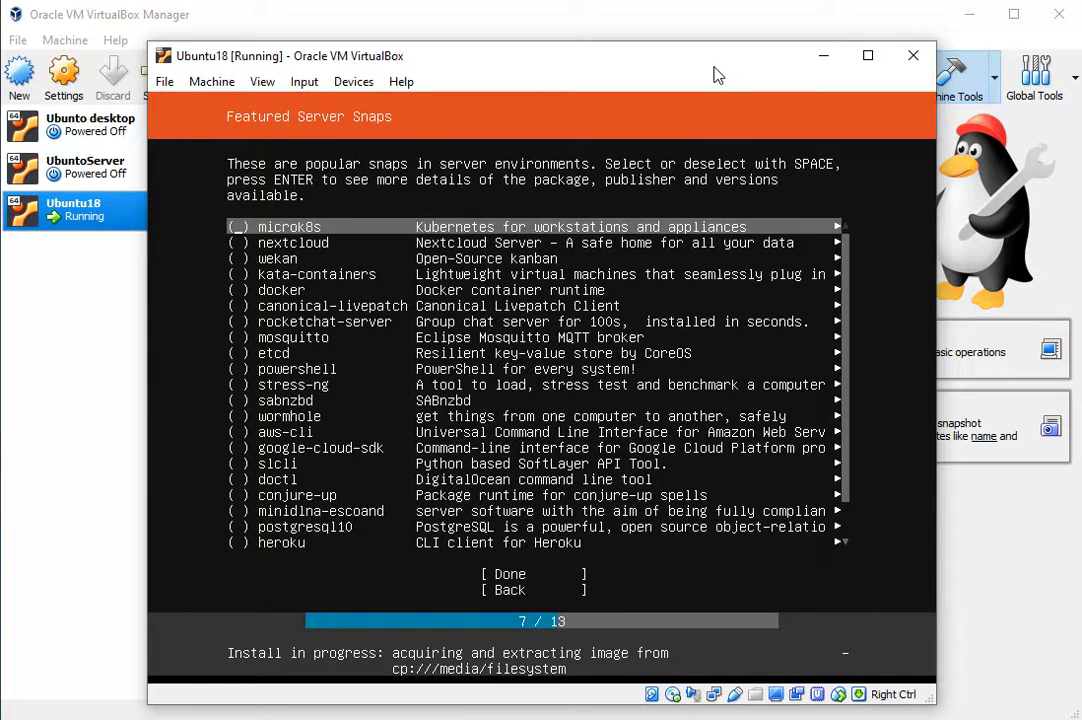
# Go through the featured server snaps and continue without selecting any of them
pyautogui.press('Down')
pyautogui.press('Down')
pyautogui.press('Down')
pyautogui.press('Down')
pyautogui.press('Down')
pyautogui.press('Down')
pyautogui.press('Down')
pyautogui.press('Down')
pyautogui.press('Down')
pyautogui.press('Down')
pyautogui.press('Down')
pyautogui.press('Down')
pyautogui.press('Down')
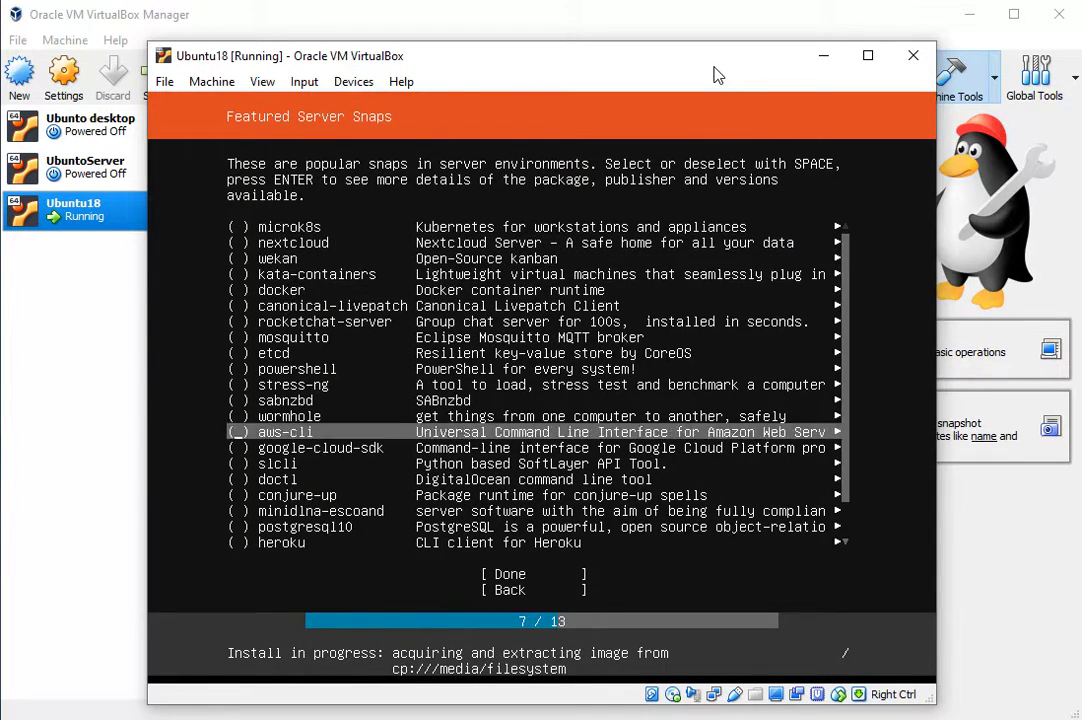
pyautogui.press('Down')
pyautogui.press('Down')
pyautogui.press('Down')
pyautogui.press('Down')
pyautogui.press('Down')
pyautogui.press('Down')
pyautogui.press('Down')
pyautogui.press('Down')
pyautogui.press('Down')
pyautogui.press('Down')
pyautogui.press('Down')
pyautogui.press('Down')
pyautogui.press('Up')
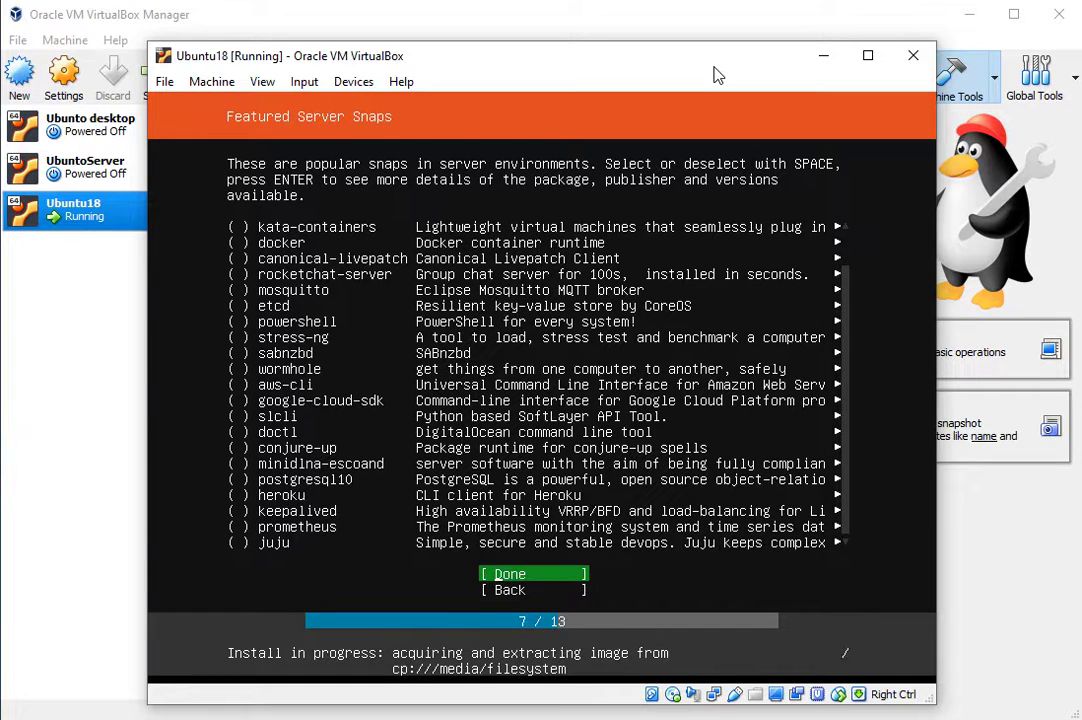
pyautogui.press('Return')
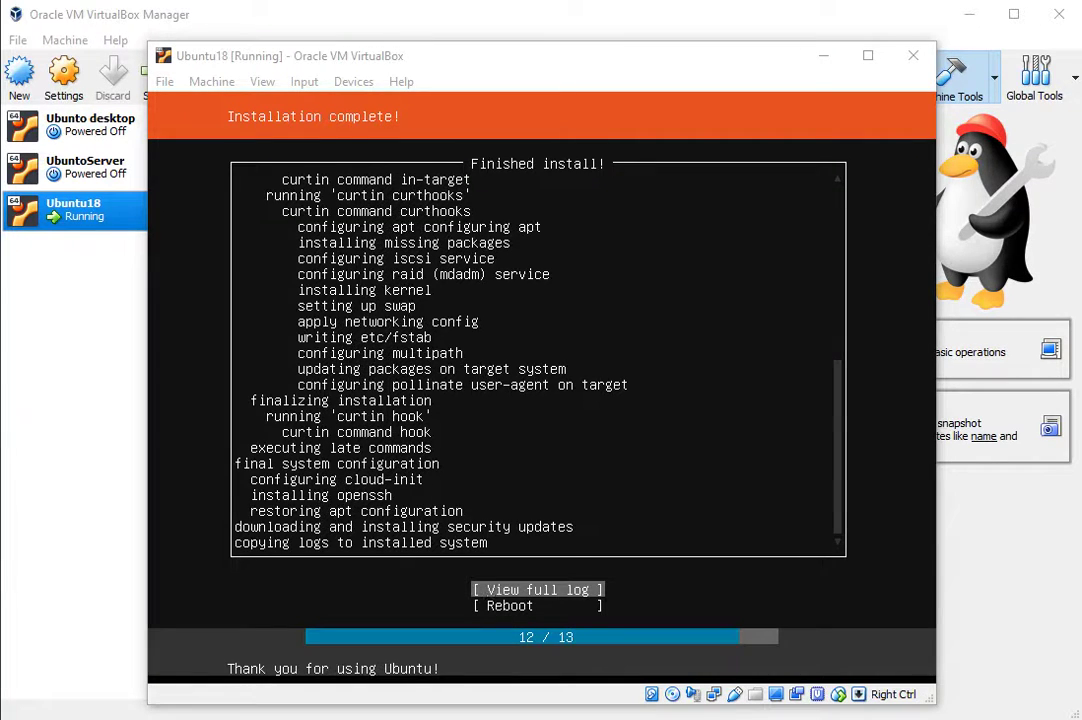
# Reboot the machine from the completed installation screen
pyautogui.press('Tab')
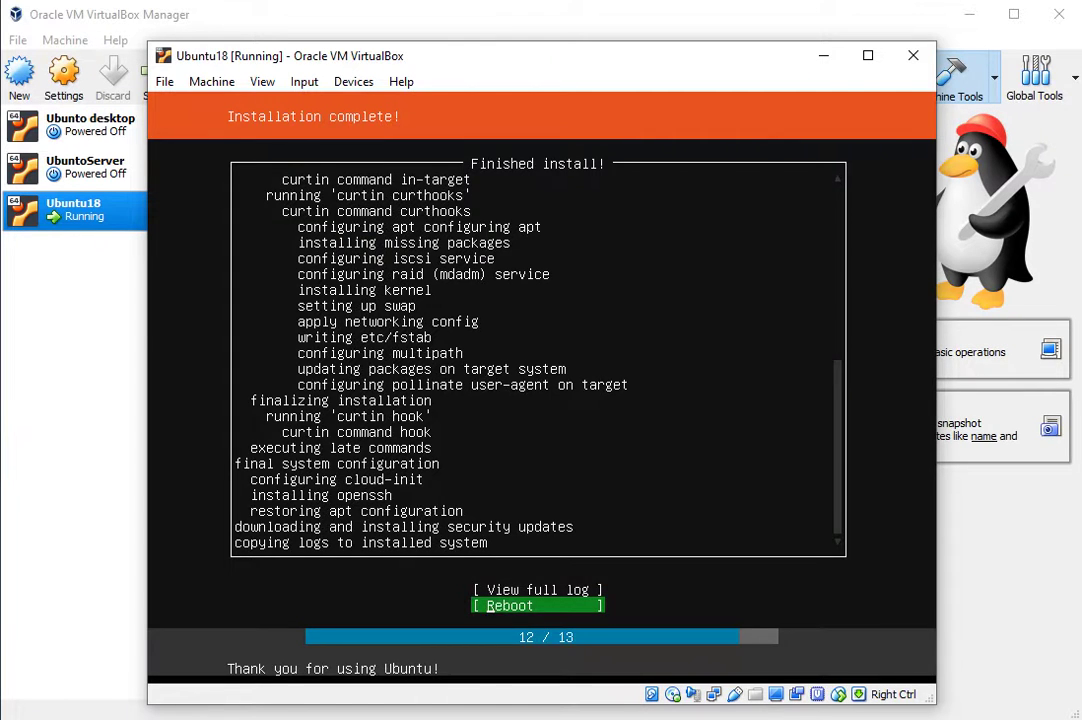
pyautogui.press('Return')
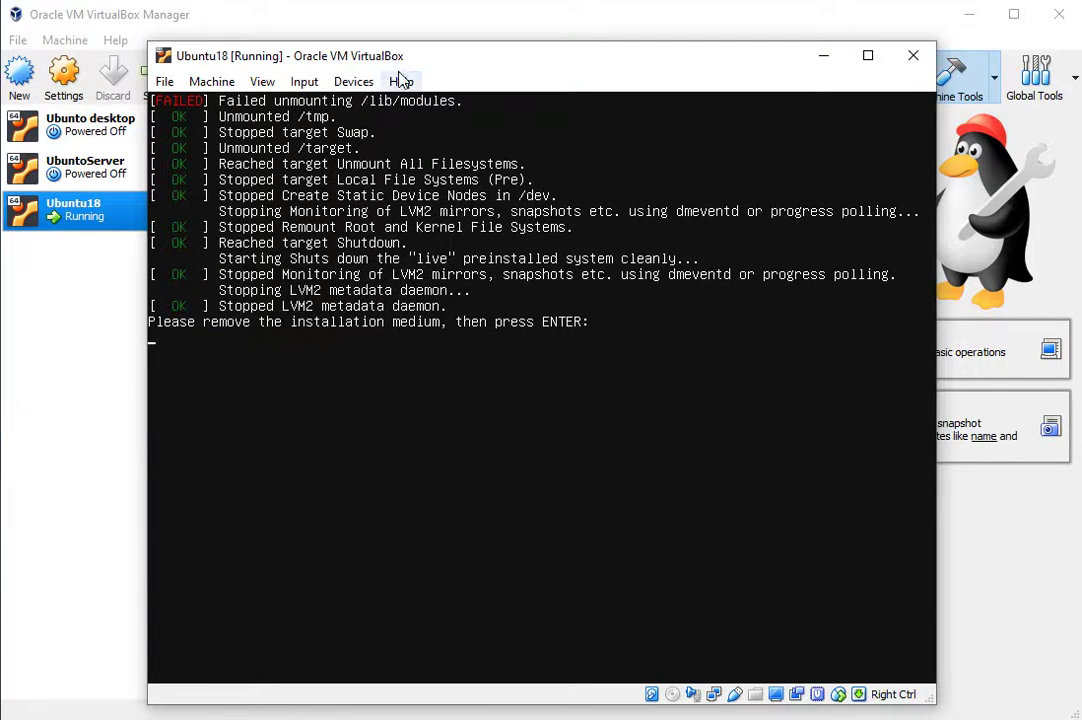
pyautogui.click(356, 84)
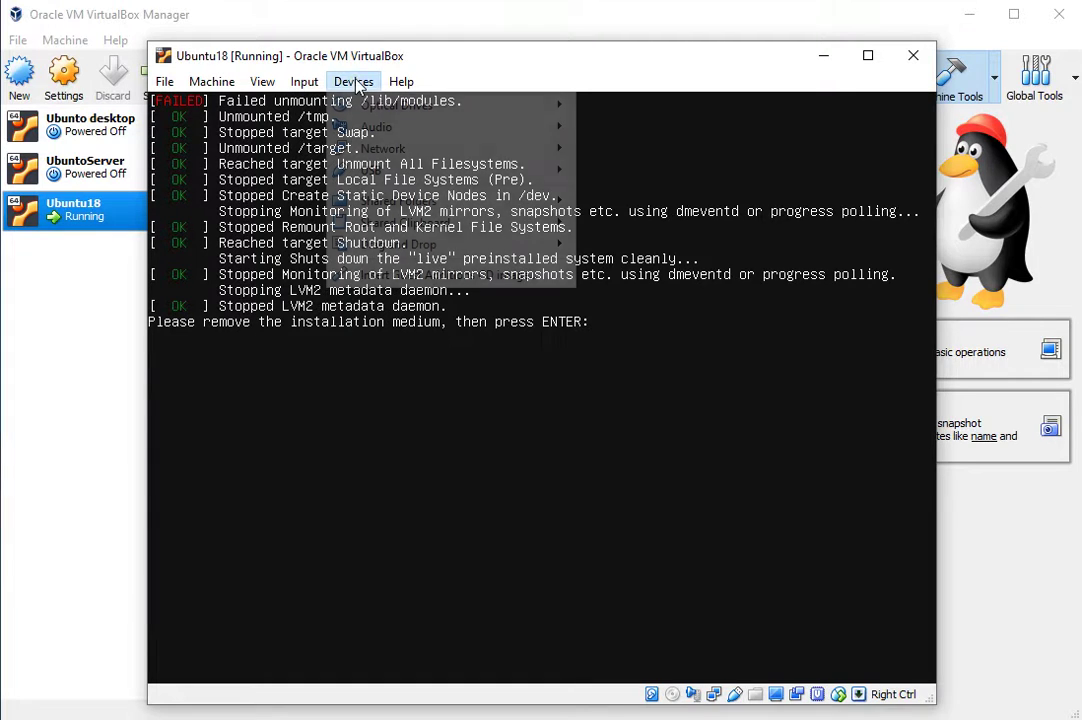
pyautogui.moveTo(397, 108)
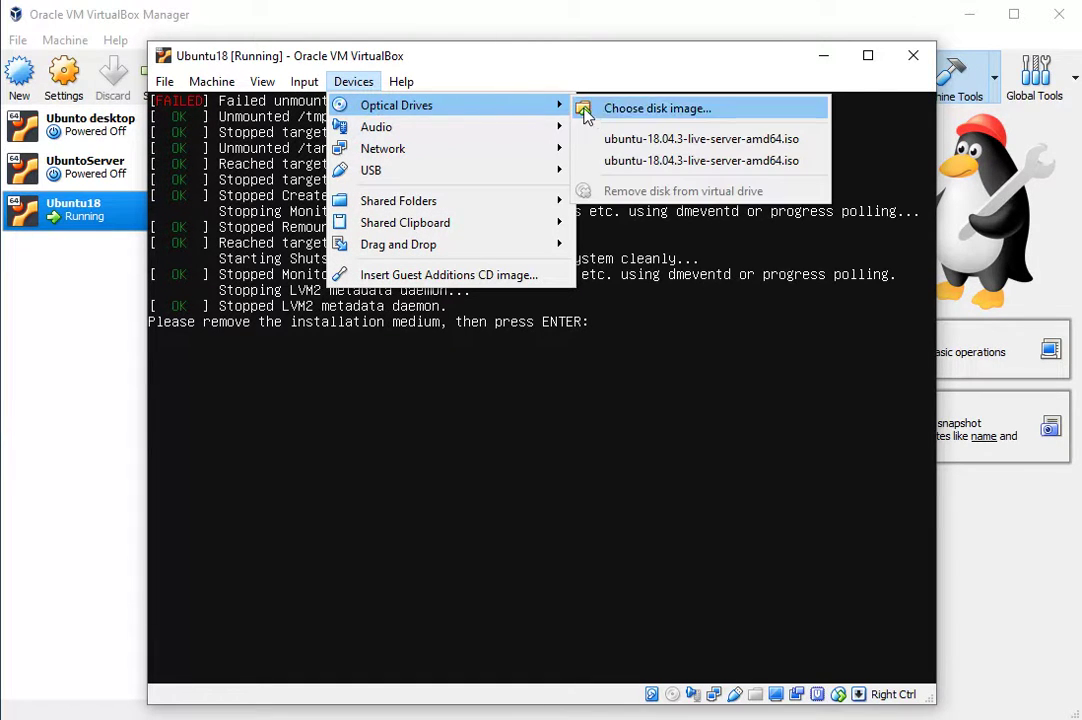
pyautogui.click(648, 150)
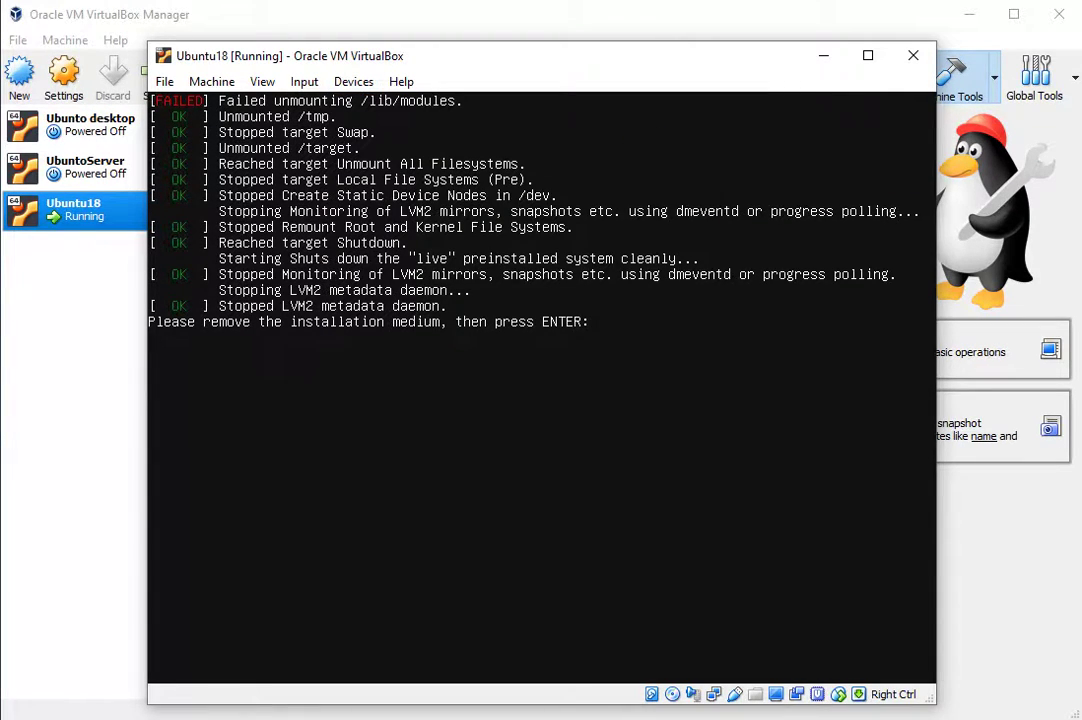
pyautogui.click(362, 81)
pyautogui.click(686, 160)
pyautogui.click(401, 81)
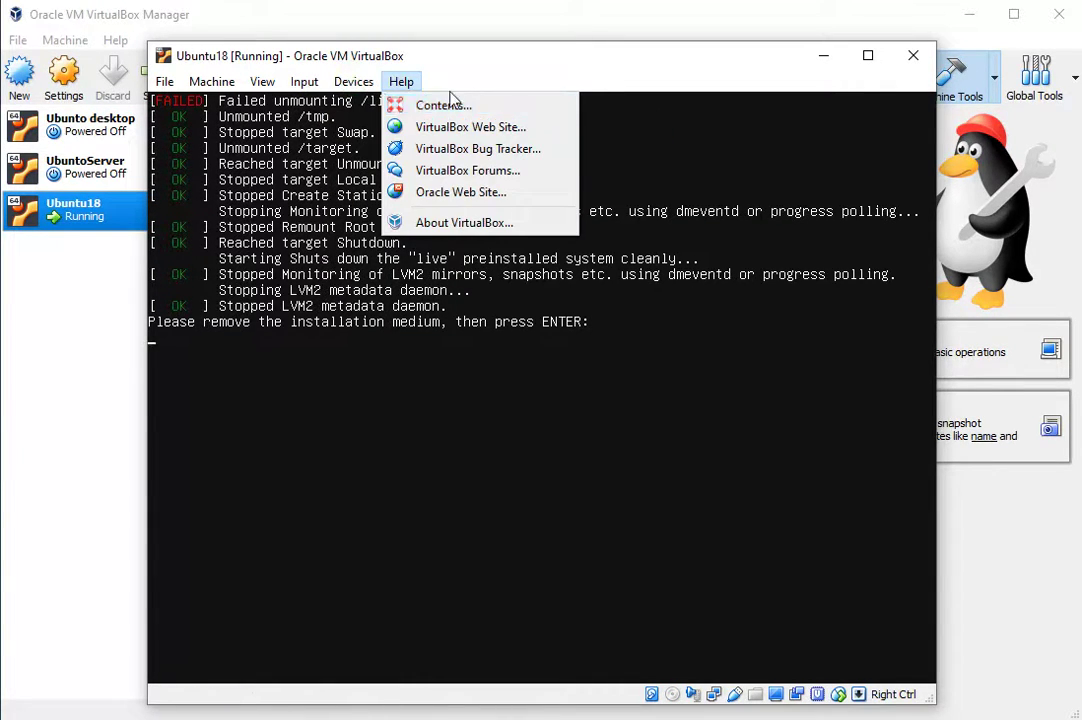
pyautogui.moveTo(354, 81)
pyautogui.moveTo(363, 117)
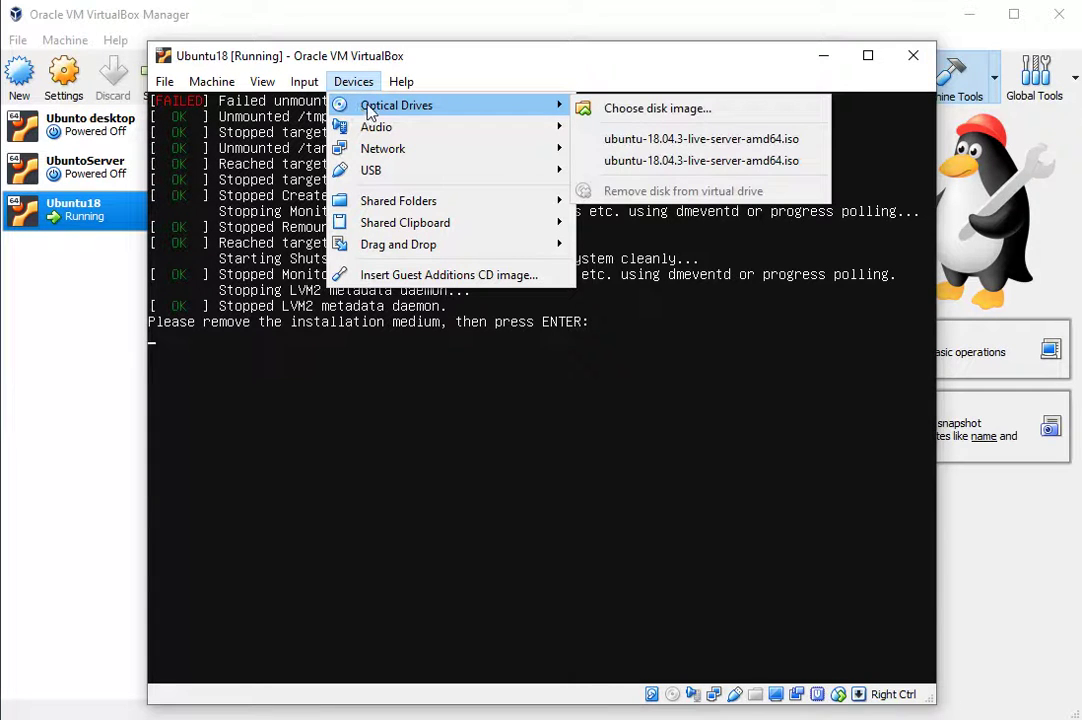
pyautogui.click(216, 165)
# Continue the reboot without the installation medium and dismiss the mouse pointer integration notices
pyautogui.press('Return')
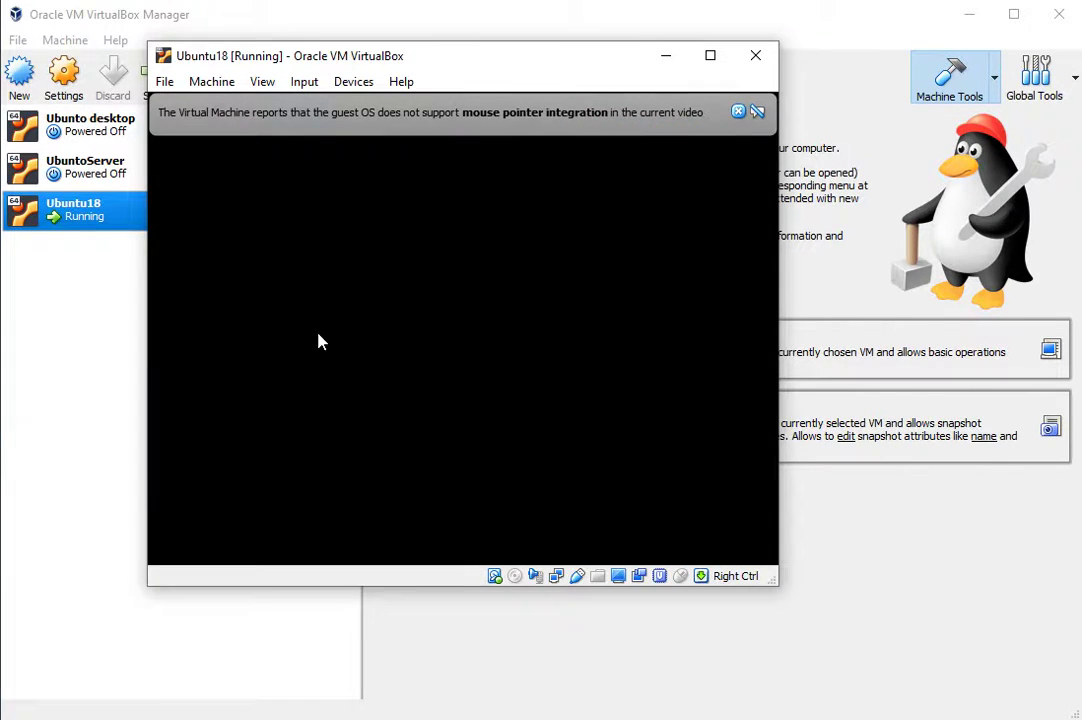
pyautogui.click(738, 111)
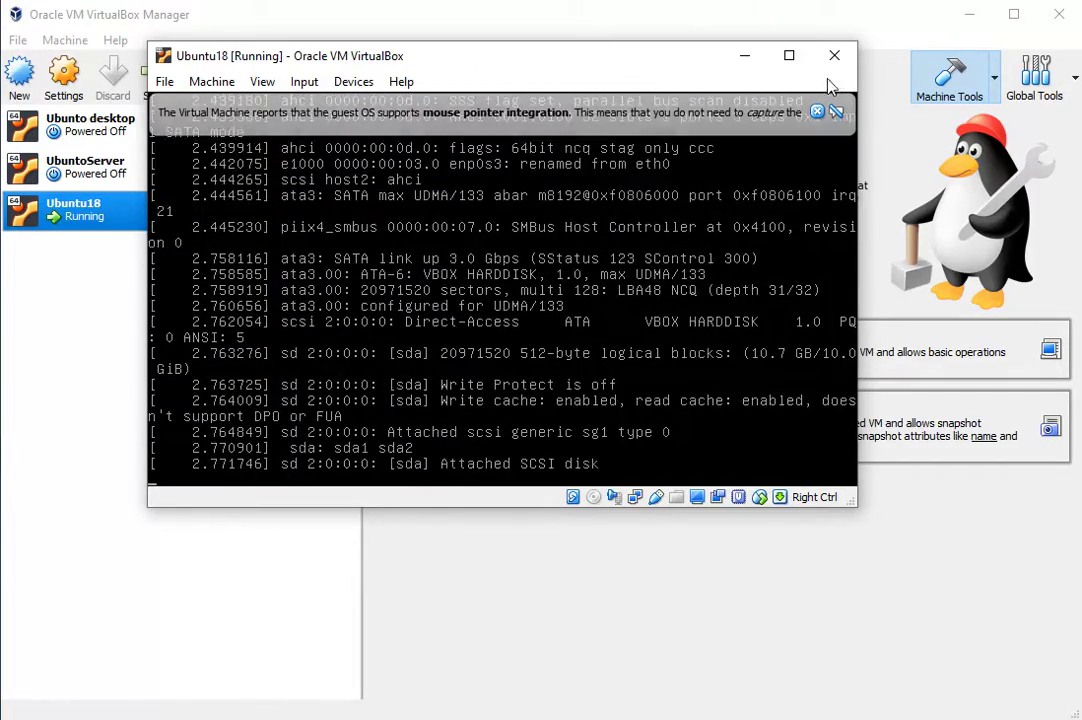
pyautogui.click(817, 111)
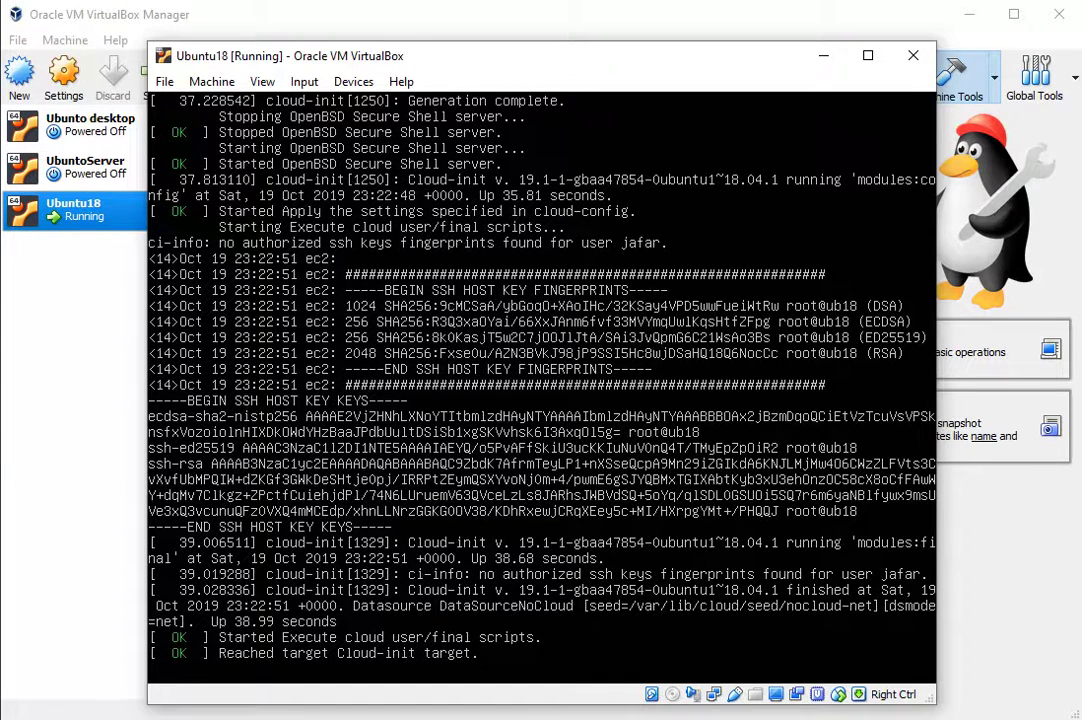
# Bring up a fresh ub18 login prompt and log in with the account username and password
pyautogui.press('Return')
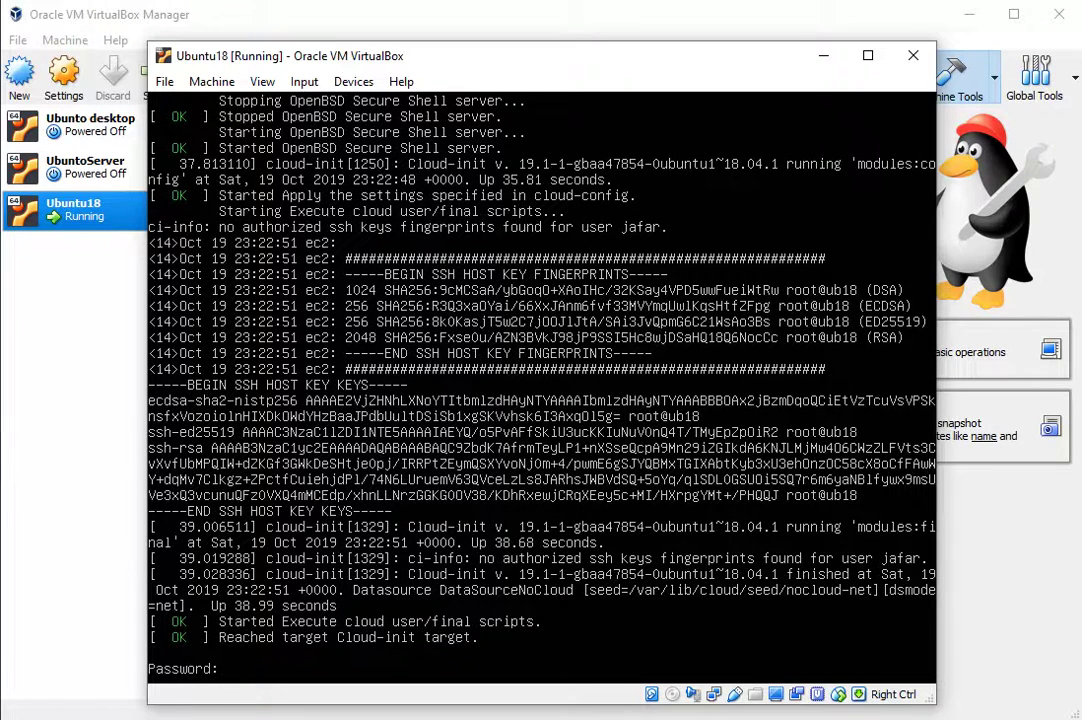
pyautogui.press('Return')
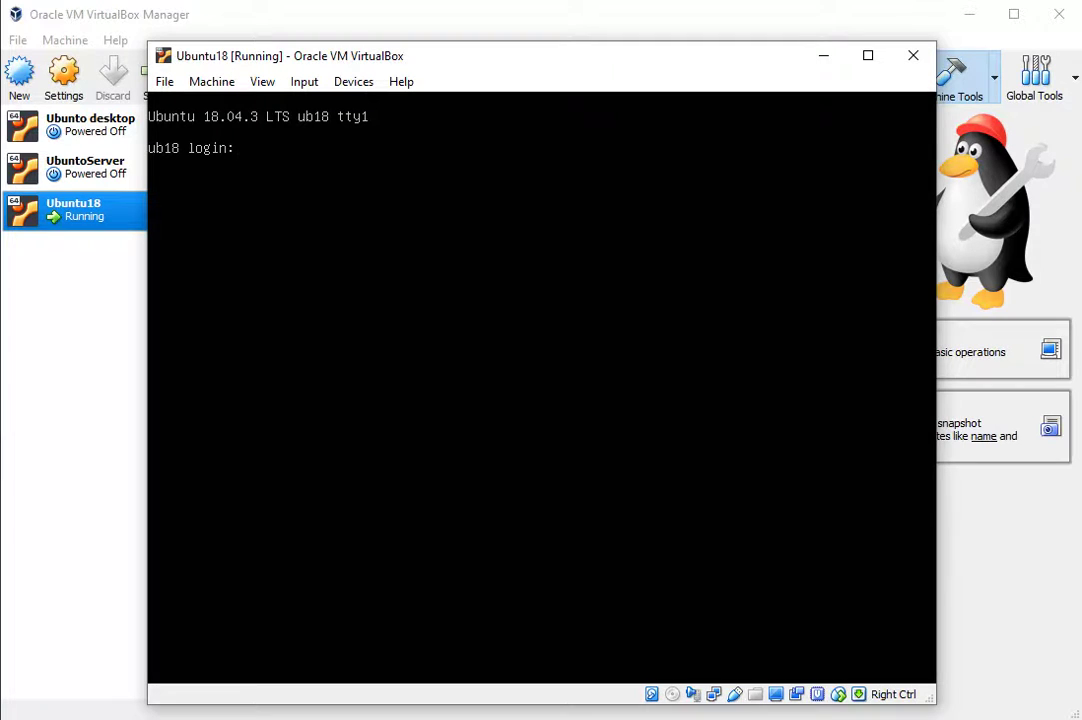
pyautogui.write('jafar')
pyautogui.press('Return')
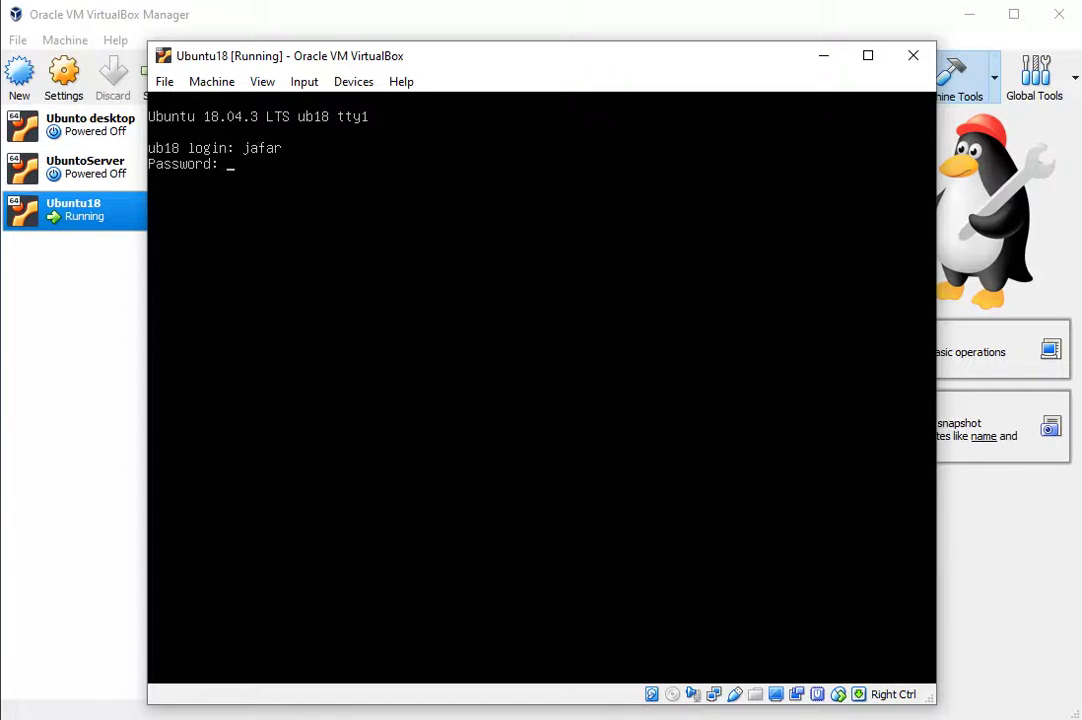
pyautogui.press('Return')
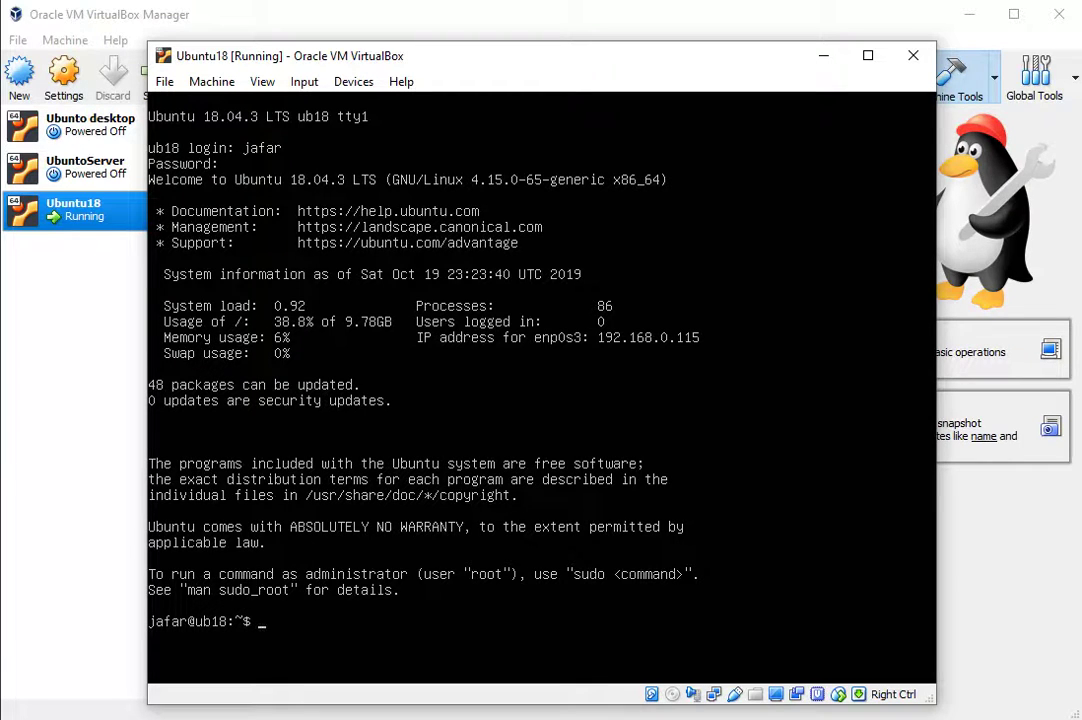
# Refresh the package lists with sudo apt update, authenticating with the account password
pyautogui.write('sudo apt update')
pyautogui.press('Return')
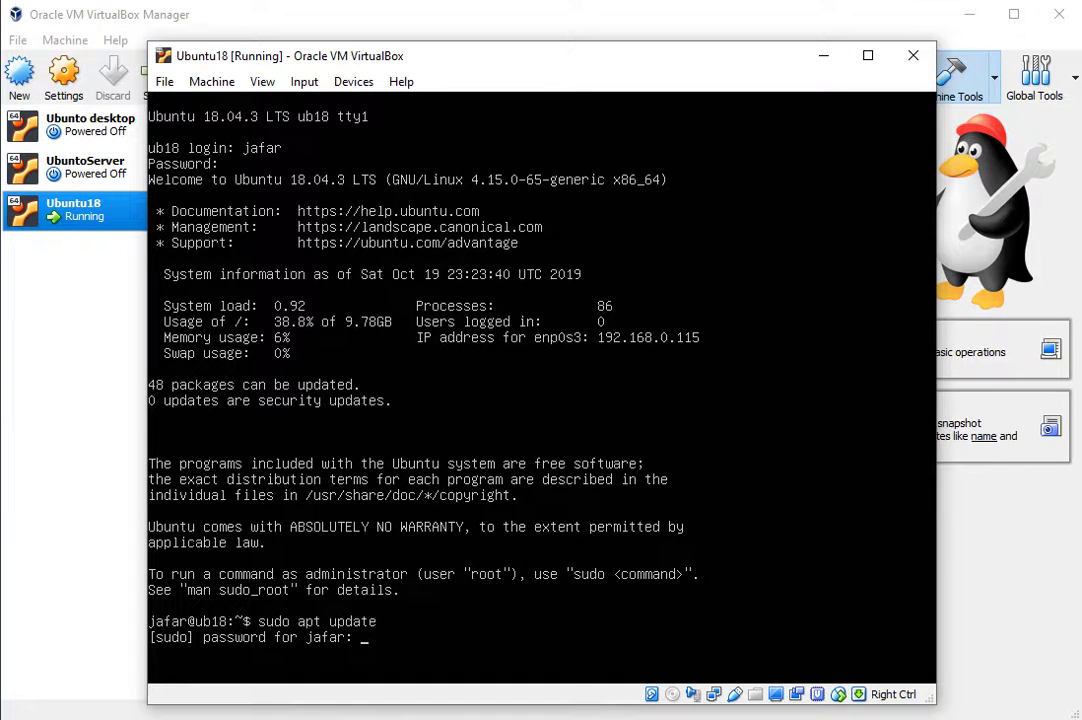
pyautogui.press('Return')
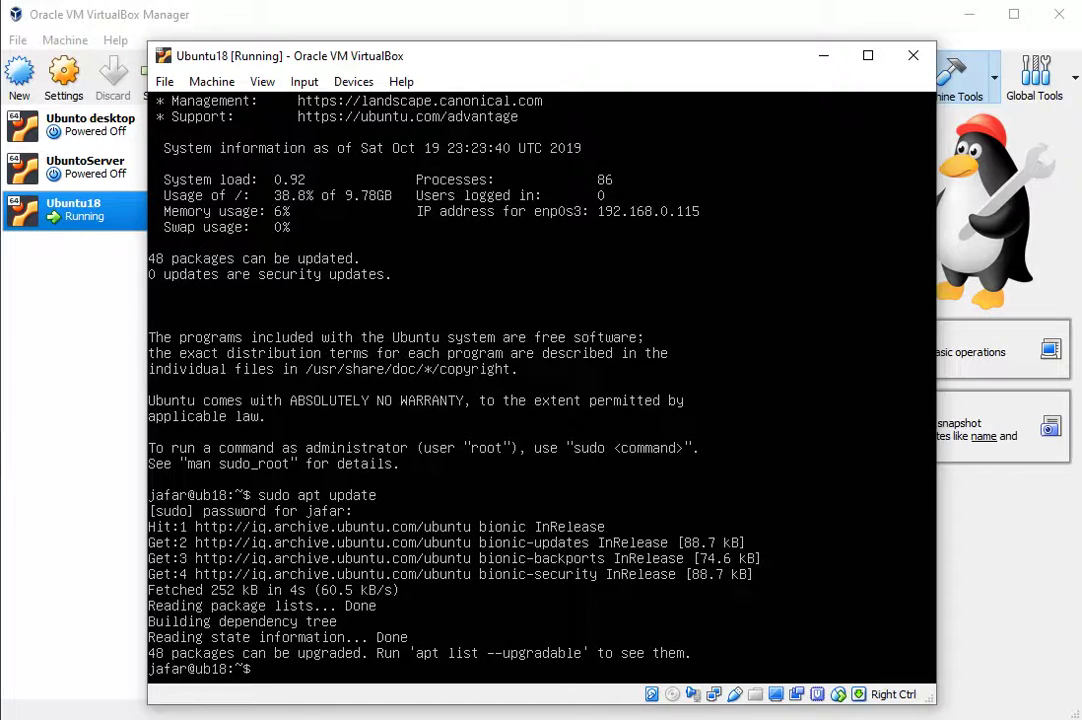
# Upgrade the installed packages with sudo apt upgrade and answer Y to continue
pyautogui.write('apt')
pyautogui.write('a')
pyautogui.press('BackSpace')
pyautogui.press('BackSpace')
pyautogui.press('BackSpace')
pyautogui.press('BackSpace')
pyautogui.press('BackSpace')
pyautogui.write('sudp')
pyautogui.press('BackSpace')
pyautogui.write('o apt upgrade')
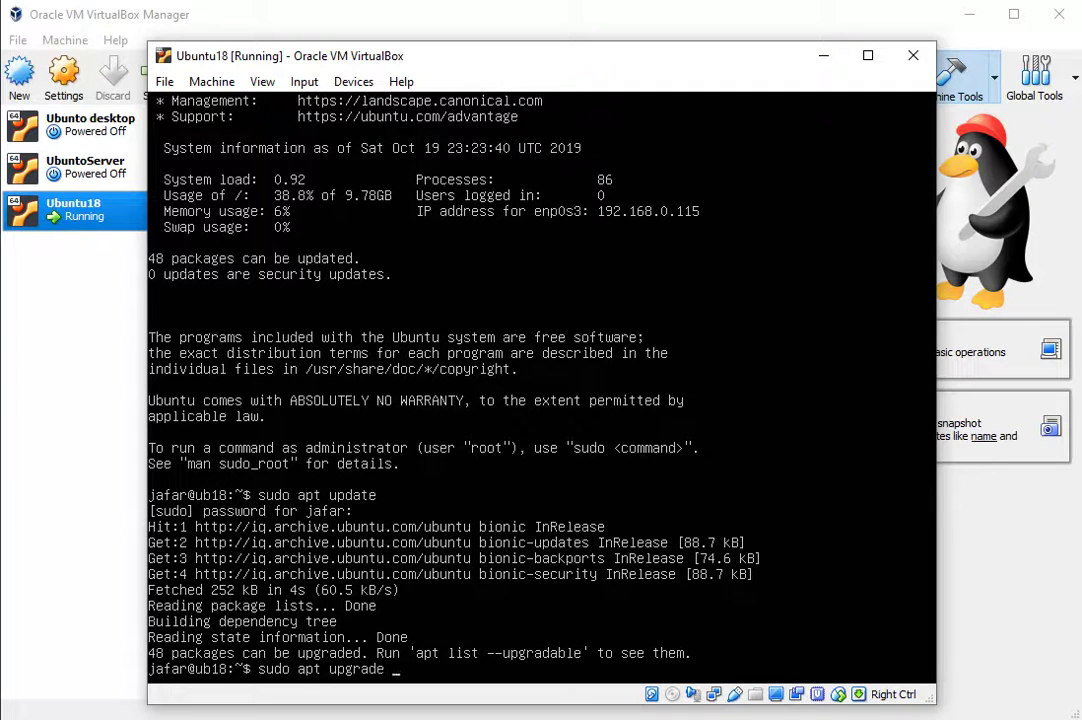
pyautogui.press('Return')
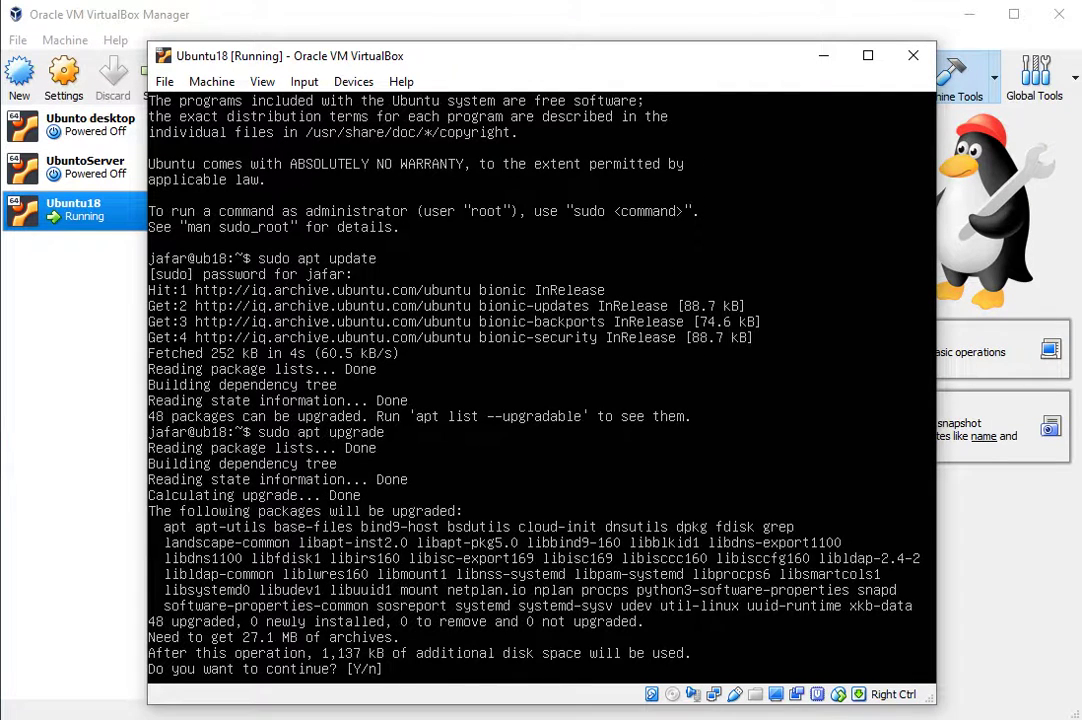
pyautogui.write('Y')
pyautogui.press('Return')
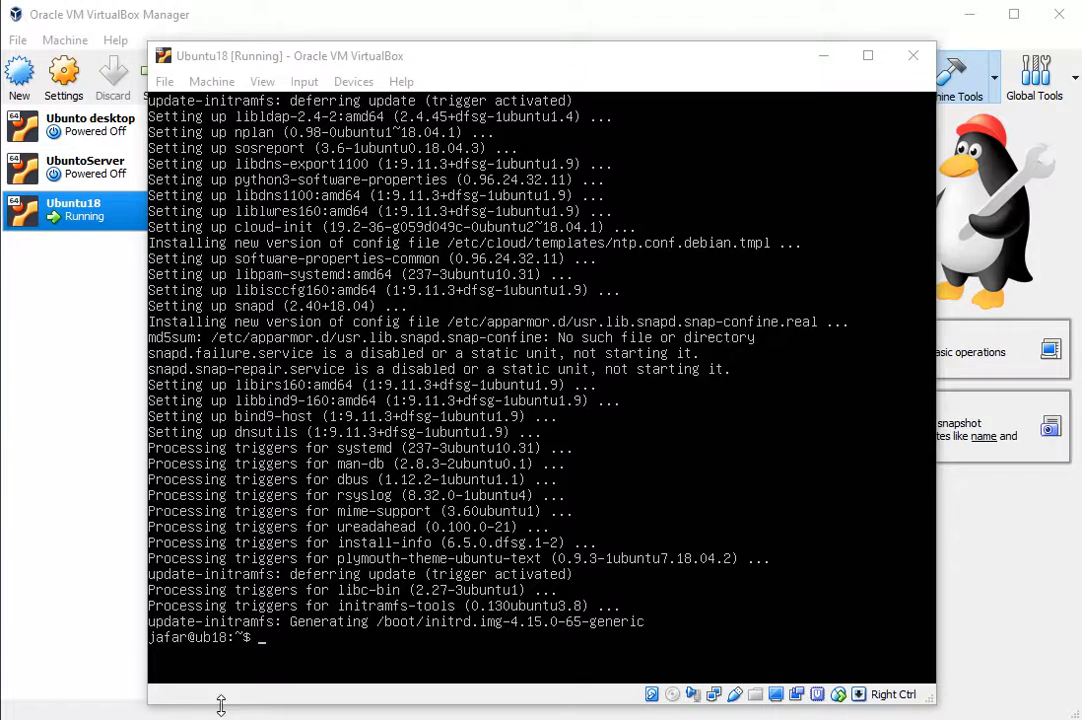
# Clear the terminal screen of the virtual machine with the clear command
pyautogui.click(251, 414)
pyautogui.write('clear')
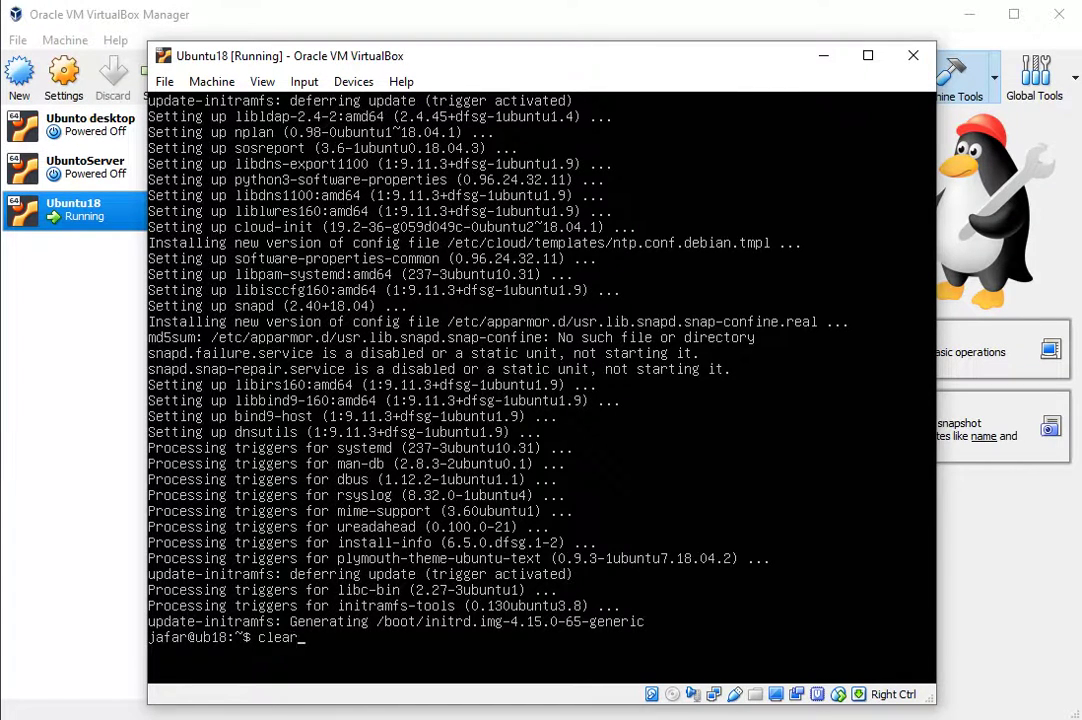
pyautogui.press('Return')
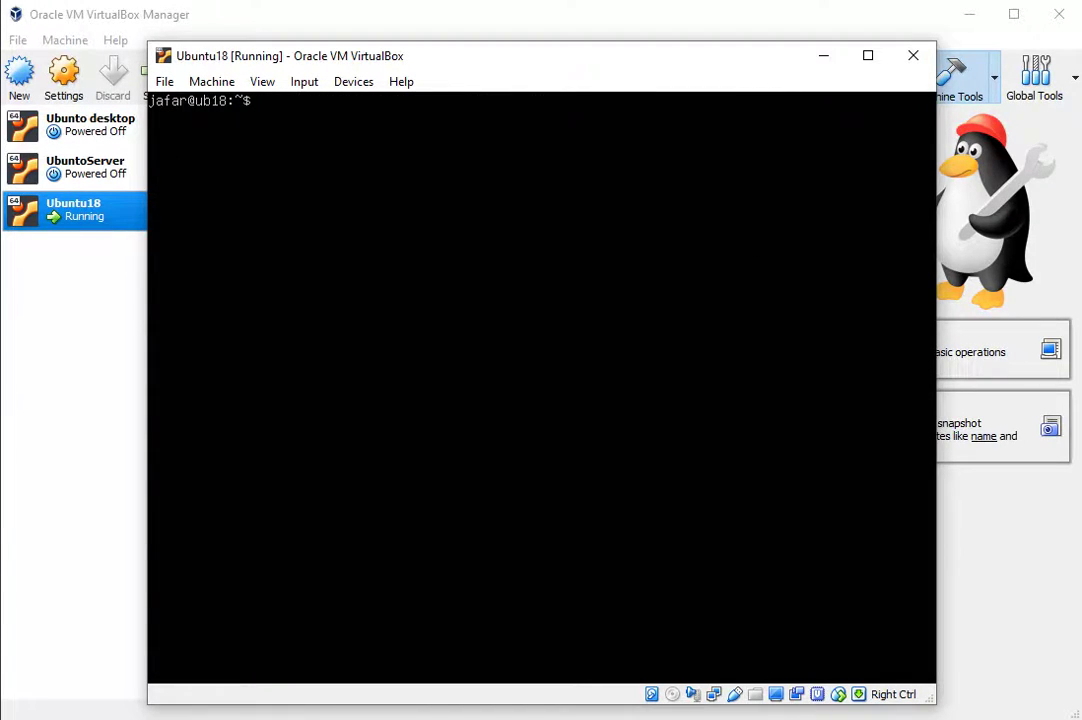